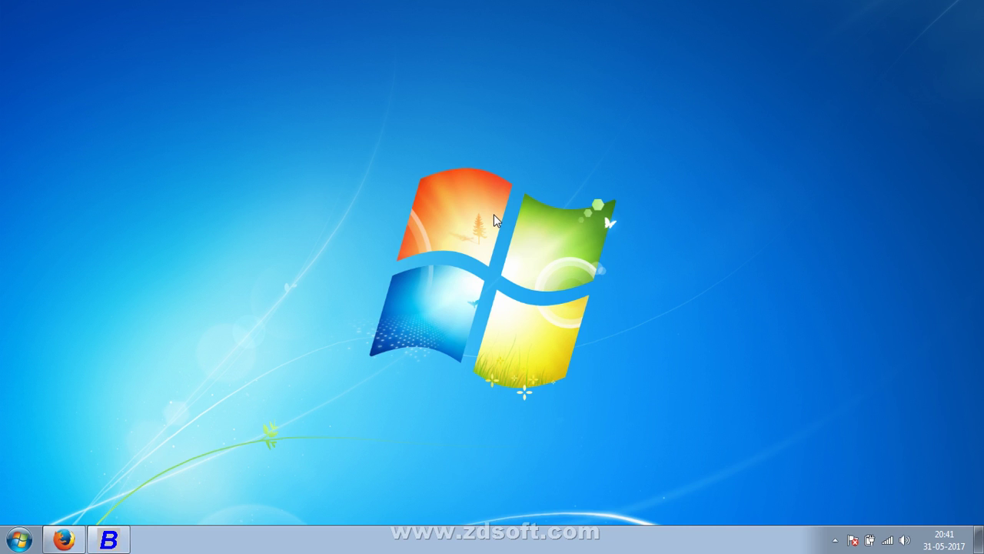
# Step: Switch to Busy and open the Features / Options configuration
pyautogui.click(109, 540)
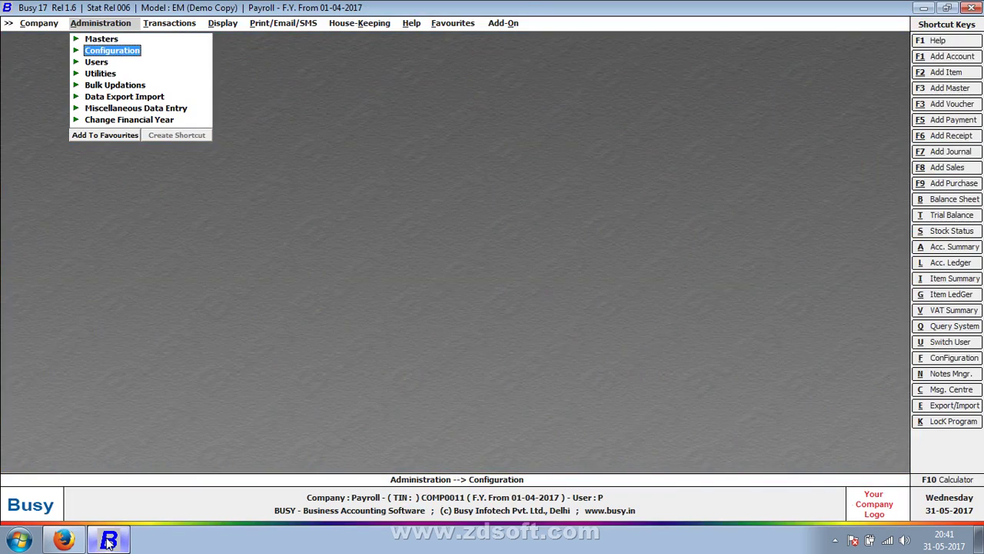
pyautogui.press('Escape')
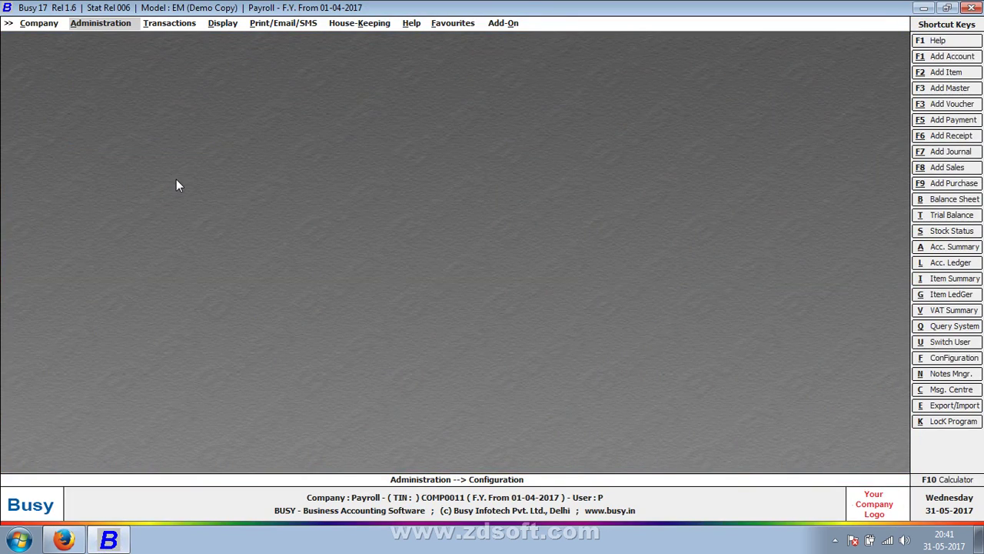
pyautogui.press('Down')
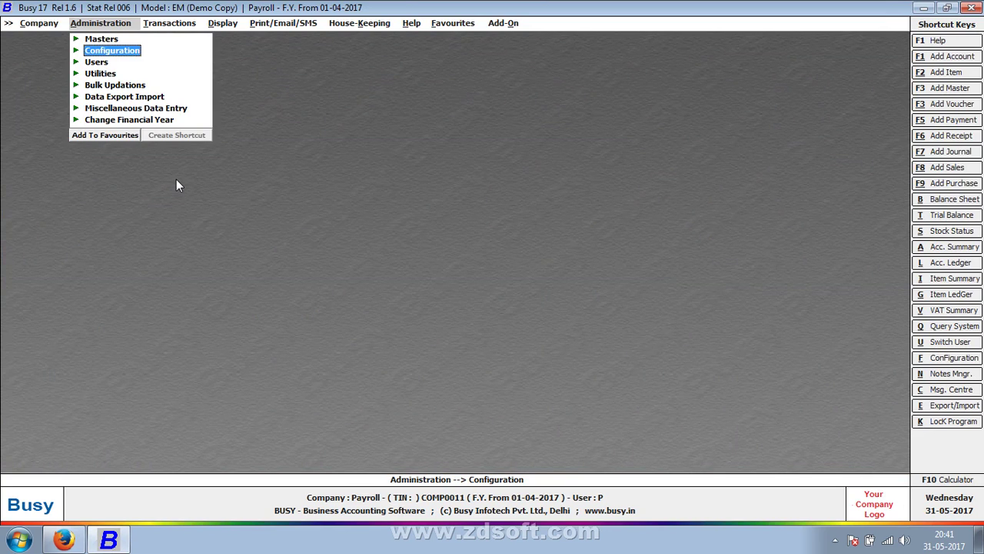
pyautogui.press('Return')
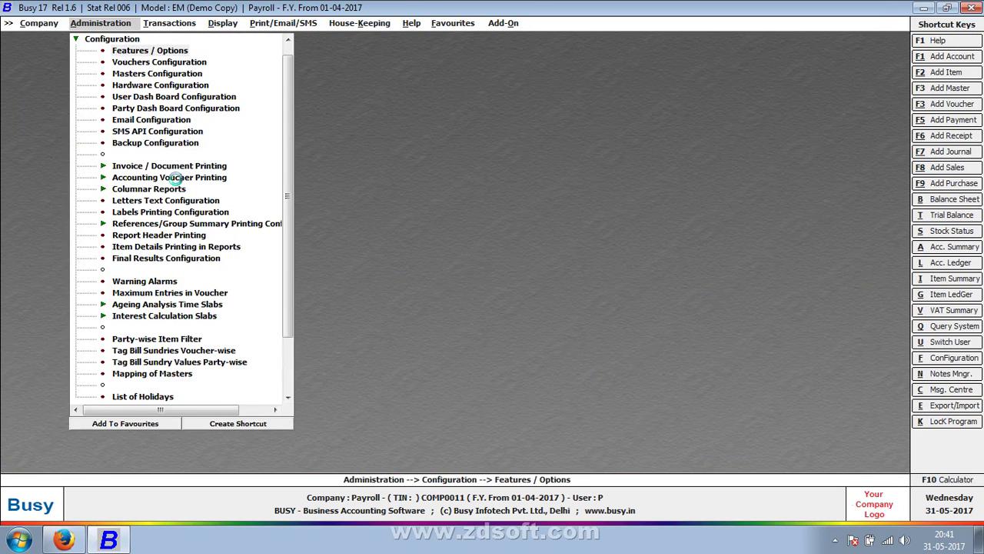
pyautogui.press('Return')
# Step: Open the payroll configuration from the Enterprise Features section
pyautogui.press('Down')
pyautogui.press('Down')
pyautogui.press('Down')
pyautogui.press('Down')
pyautogui.press('Down')
pyautogui.press('Down')
pyautogui.press('Down')
pyautogui.press('Down')
pyautogui.press('Down')
pyautogui.press('Down')
pyautogui.press('Down')
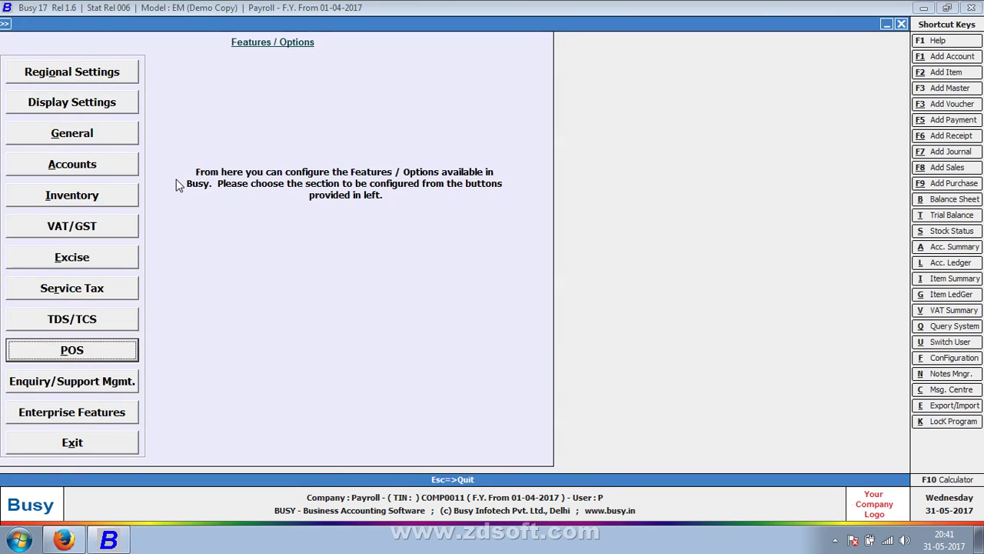
pyautogui.press('Return')
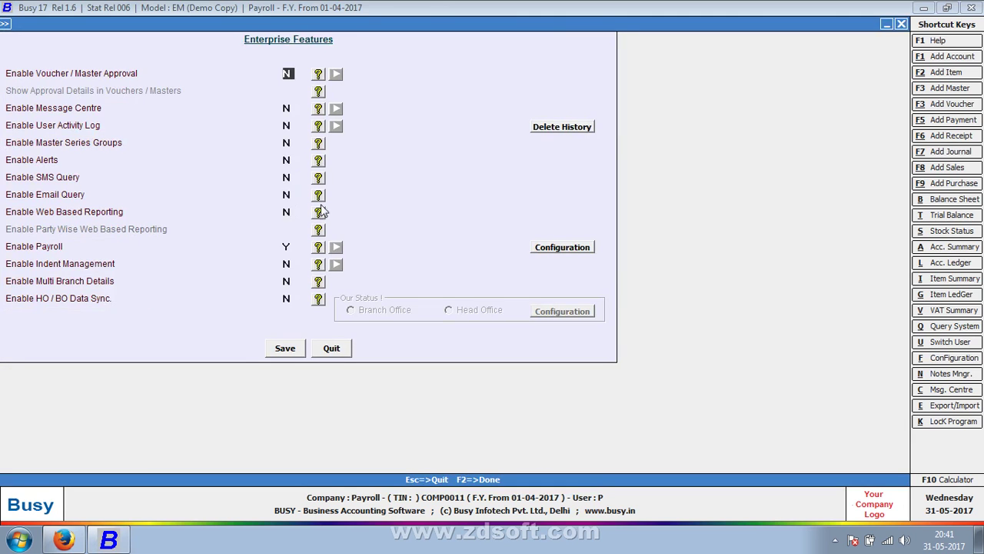
pyautogui.click(558, 249)
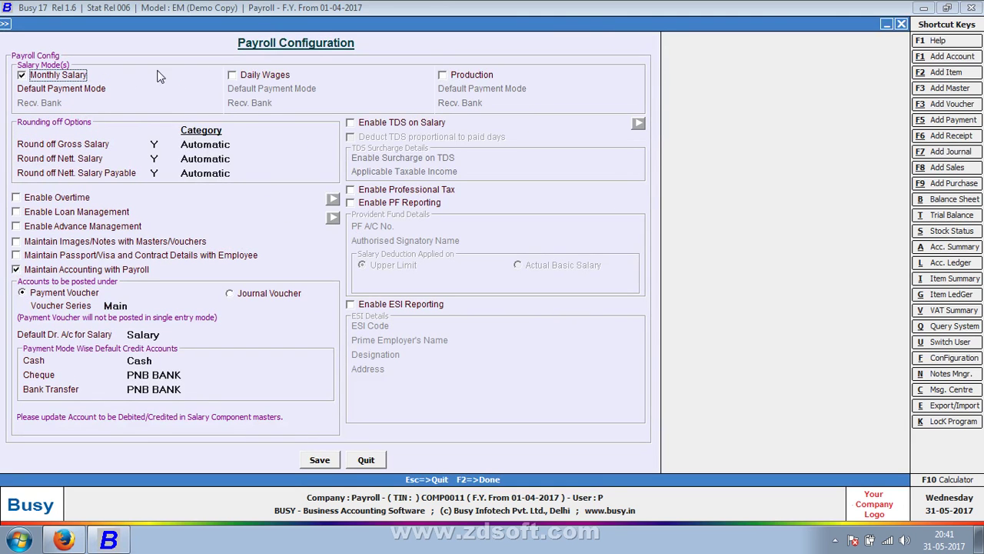
# Step: Enable the Daily Wages salary mode and try to turn off the Monthly Salary mode
pyautogui.click(61, 76)
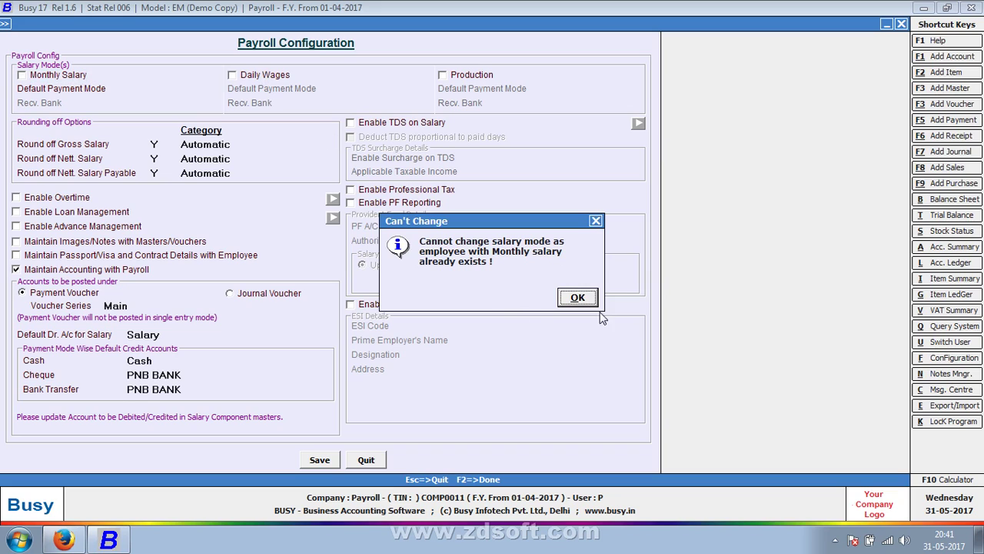
pyautogui.click(578, 297)
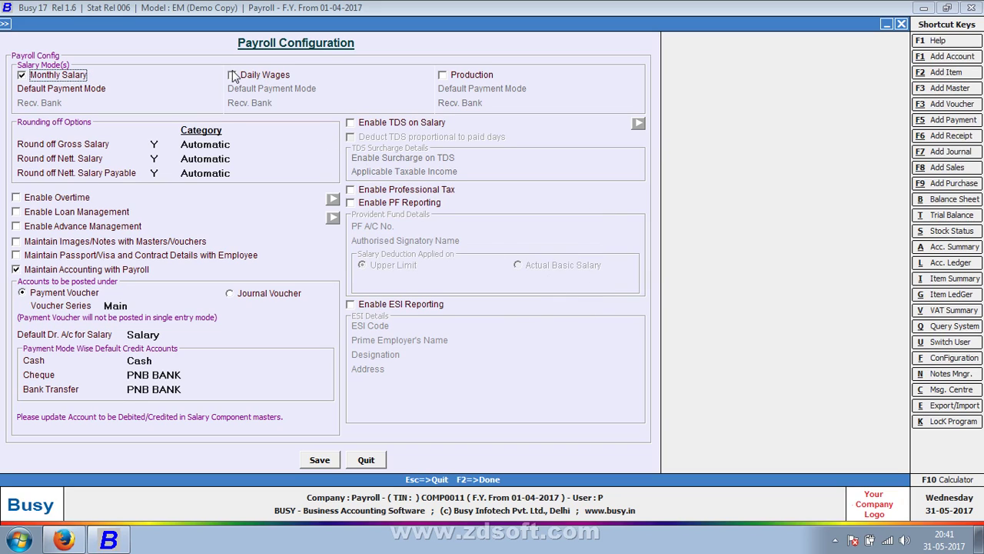
pyautogui.click(233, 76)
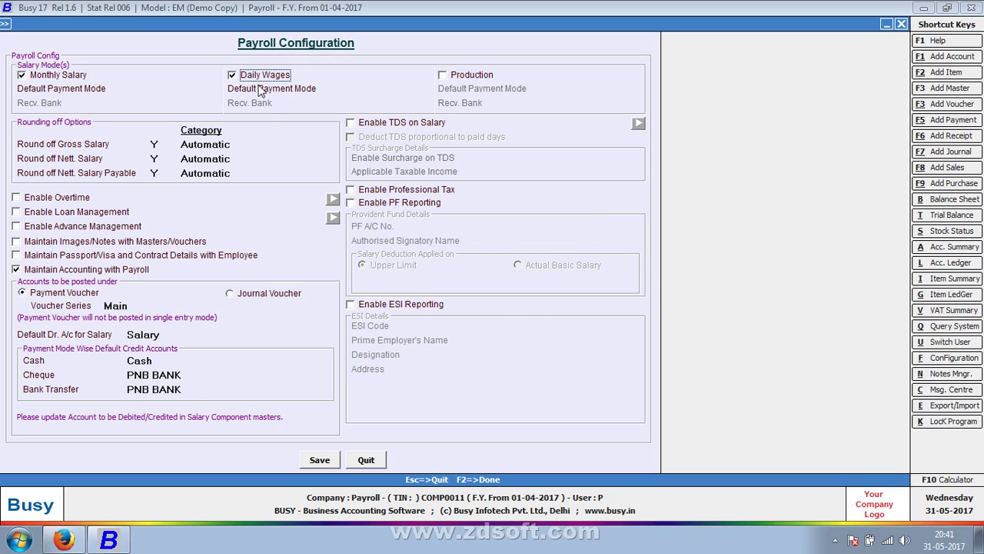
pyautogui.click(85, 80)
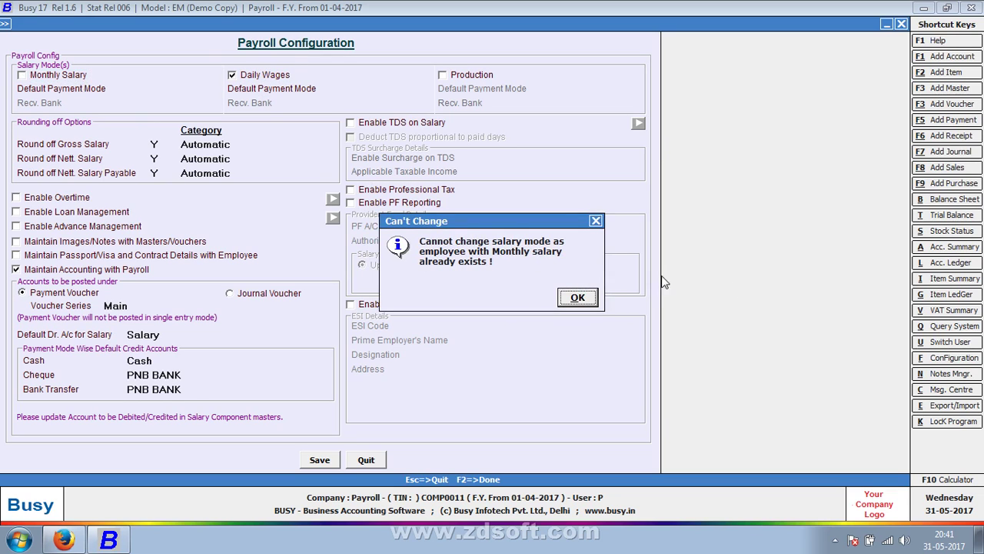
pyautogui.click(578, 297)
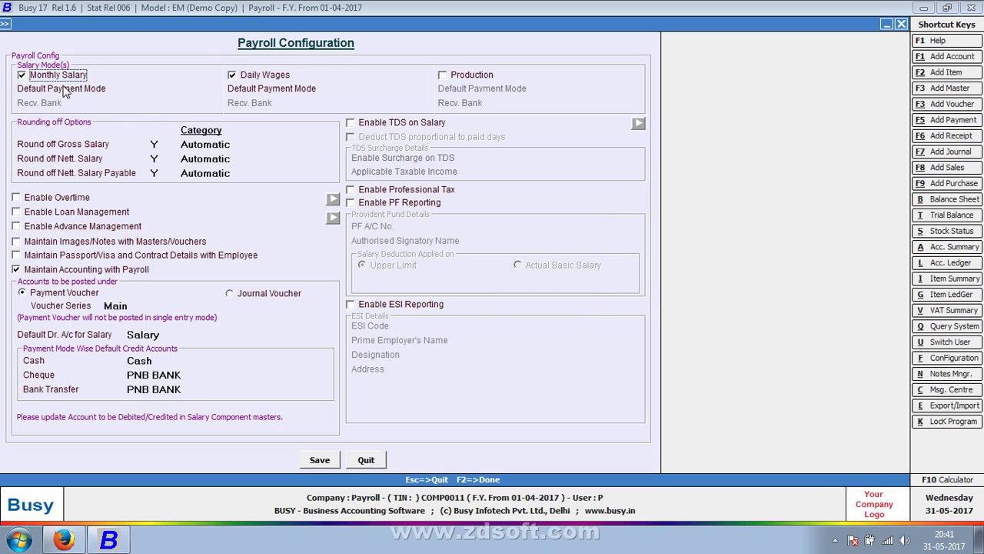
# Step: Save the payroll configuration and the enterprise features, and leave the feature settings
pyautogui.moveTo(66, 91)
pyautogui.click(332, 465)
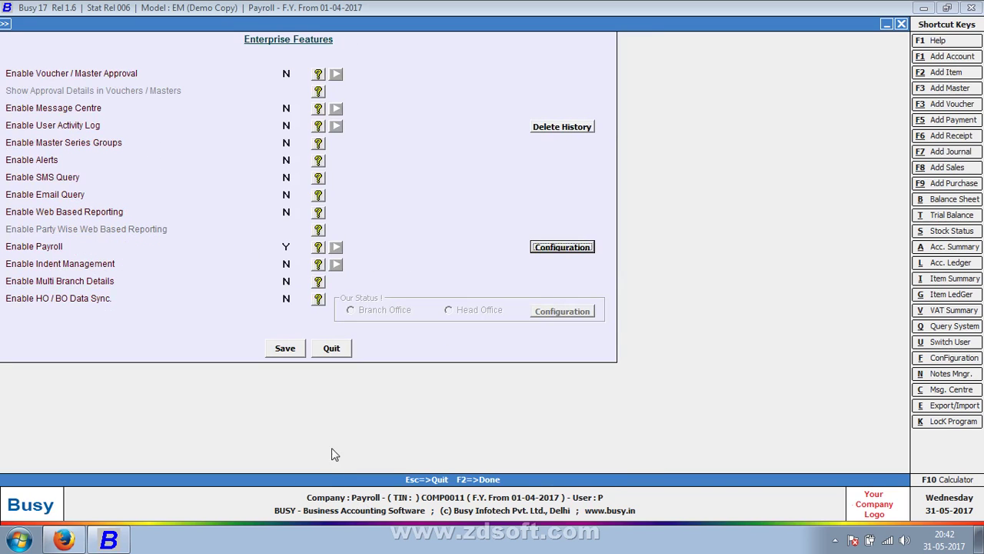
pyautogui.click(283, 347)
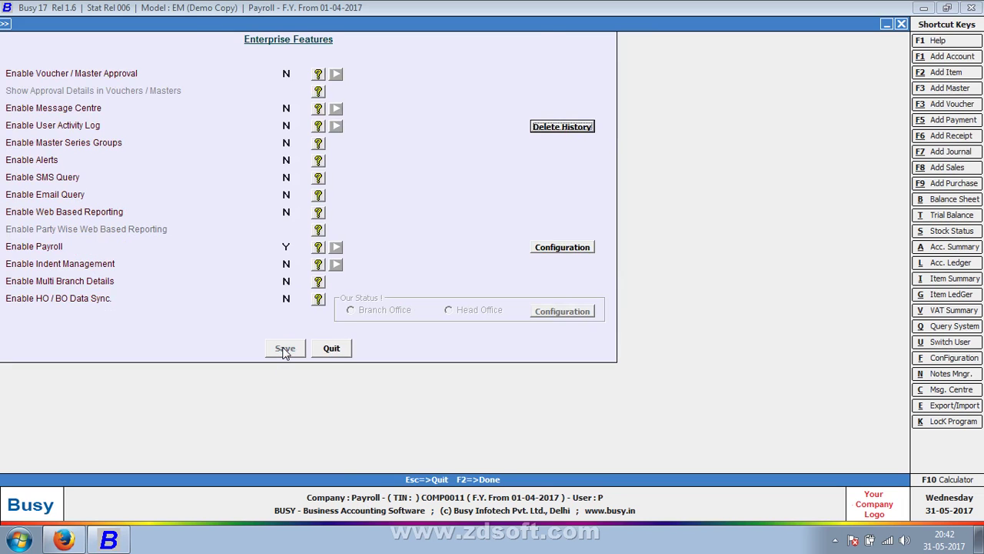
pyautogui.press('Escape')
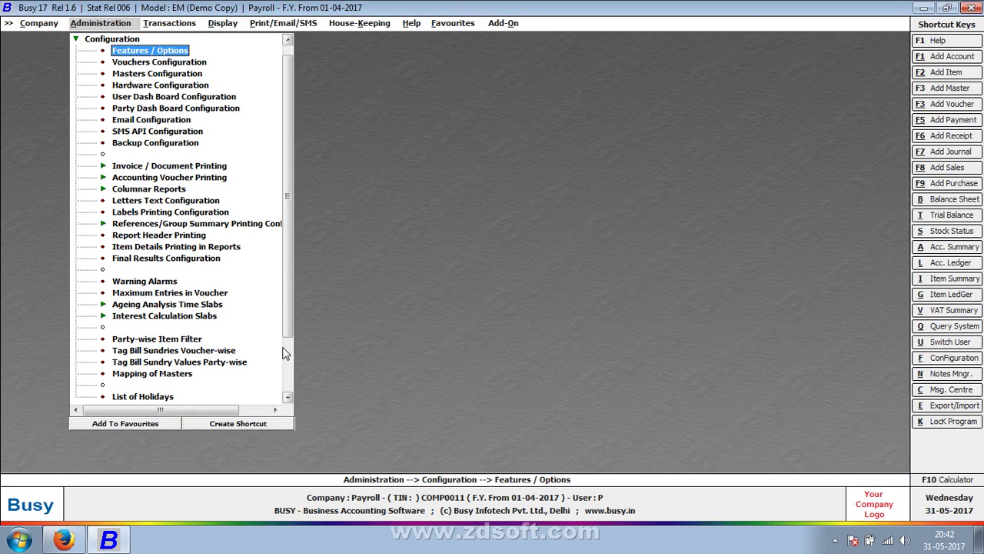
# Step: Open the voucher configuration of the Main series under Salary Calculation
pyautogui.press('Down')
pyautogui.press('Return')
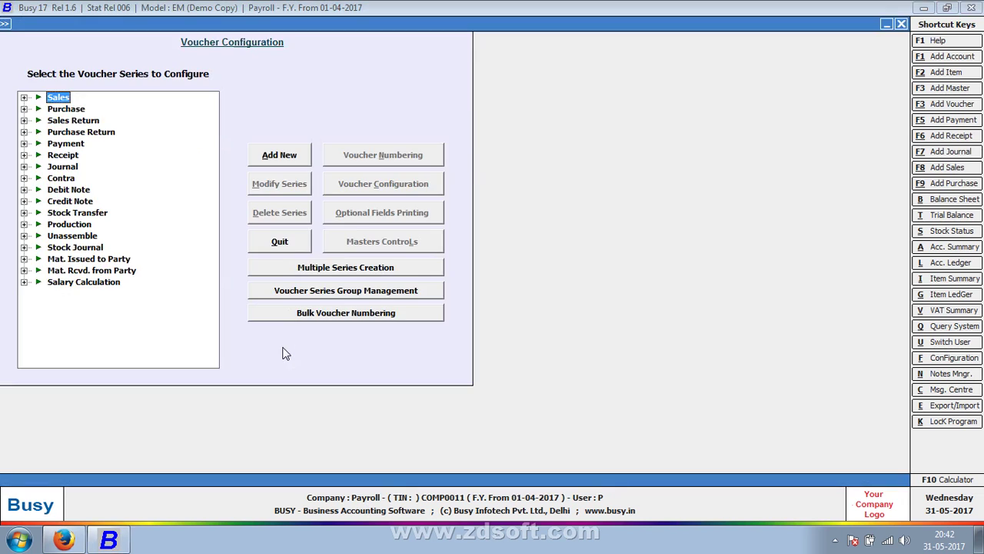
pyautogui.press('Right')
pyautogui.press('Down')
pyautogui.press('Down')
pyautogui.press('Down')
pyautogui.press('Down')
pyautogui.press('Down')
pyautogui.press('Down')
pyautogui.press('Down')
pyautogui.press('Down')
pyautogui.press('Down')
pyautogui.press('Down')
pyautogui.press('Down')
pyautogui.press('Down')
pyautogui.press('Down')
pyautogui.press('Down')
pyautogui.press('Down')
pyautogui.press('Down')
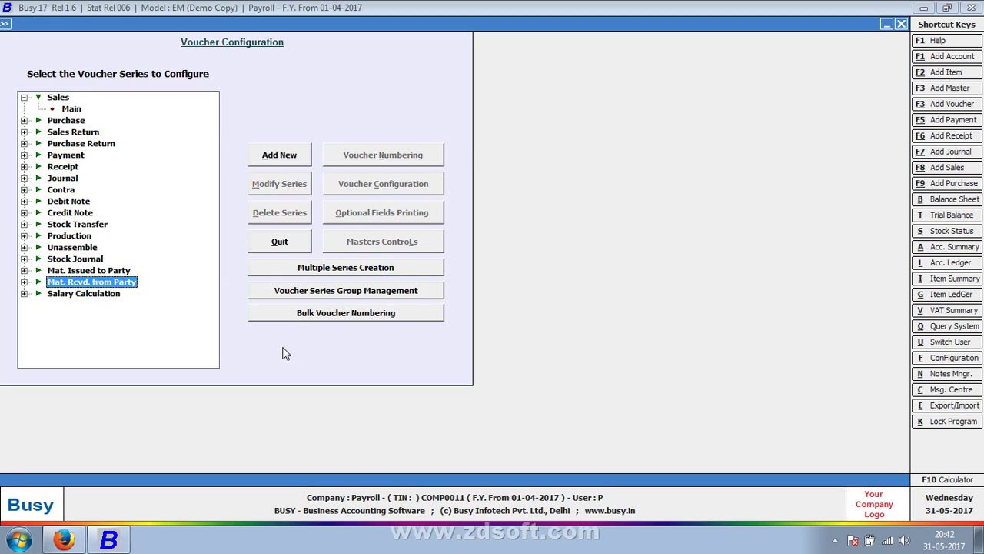
pyautogui.press('Down')
pyautogui.press('Right')
pyautogui.press('Down')
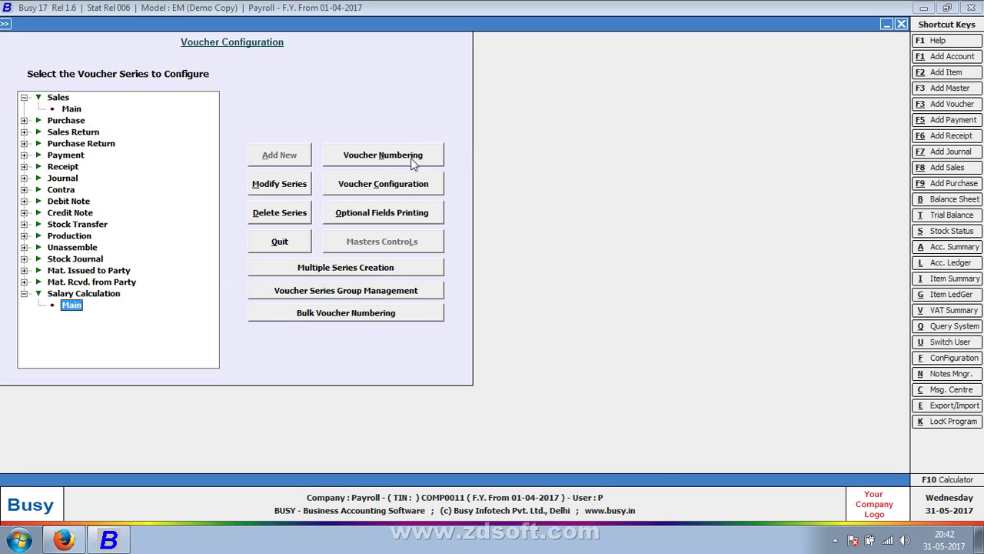
pyautogui.click(409, 183)
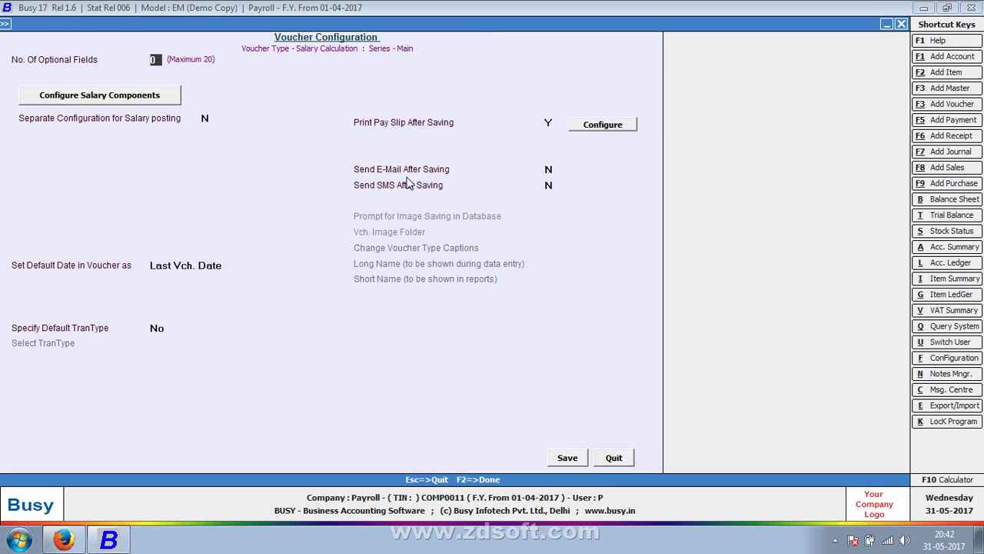
# Step: Review the order of the salary components, save it together with the voucher configuration, and close the configuration
pyautogui.click(68, 98)
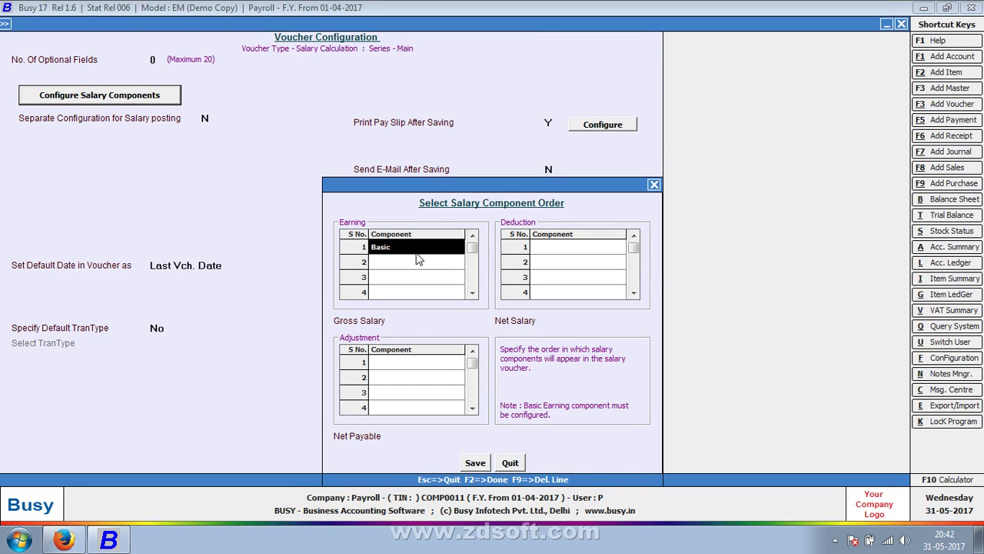
pyautogui.click(475, 462)
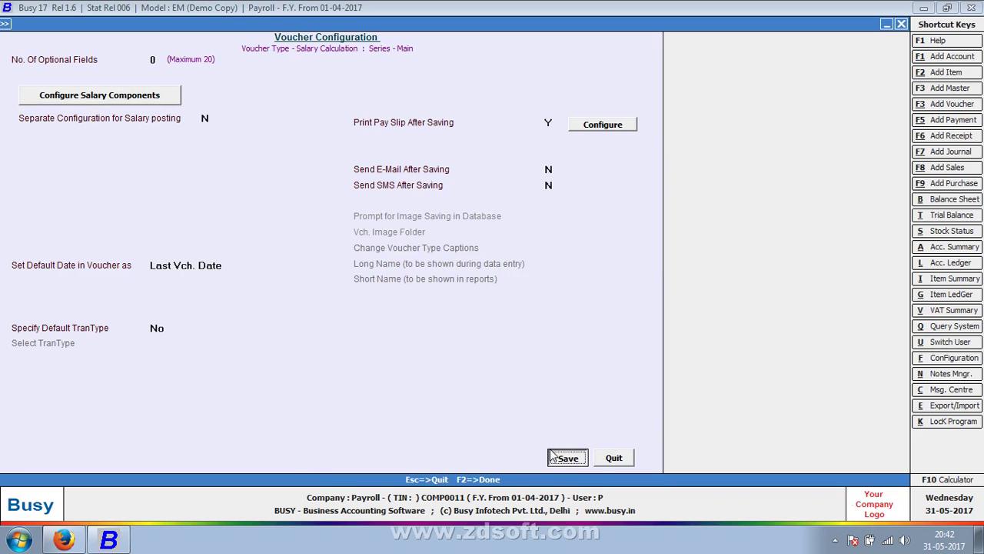
pyautogui.click(567, 458)
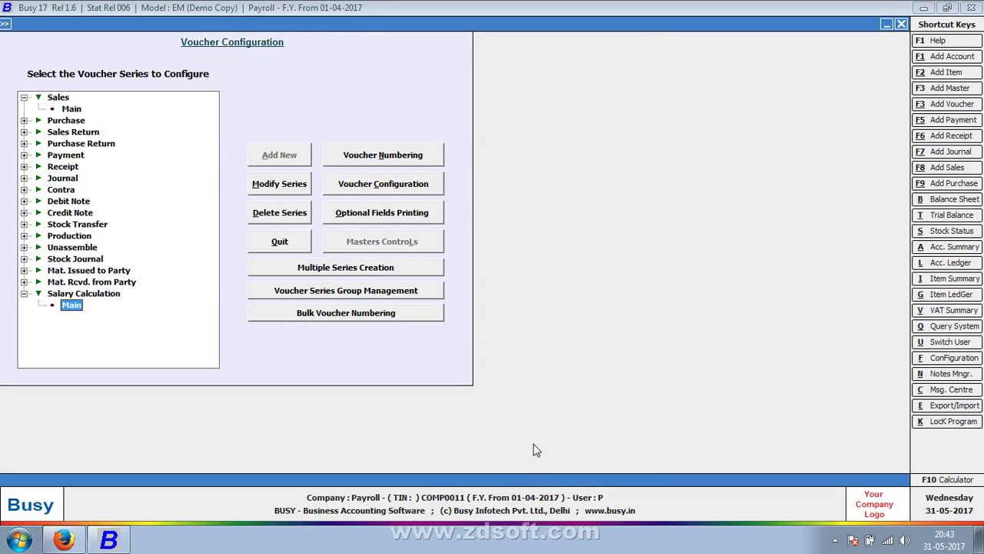
pyautogui.press('Escape')
pyautogui.press('Escape')
# Step: Open the Basic Salary component in the salary component masters for modification
pyautogui.press('Up')
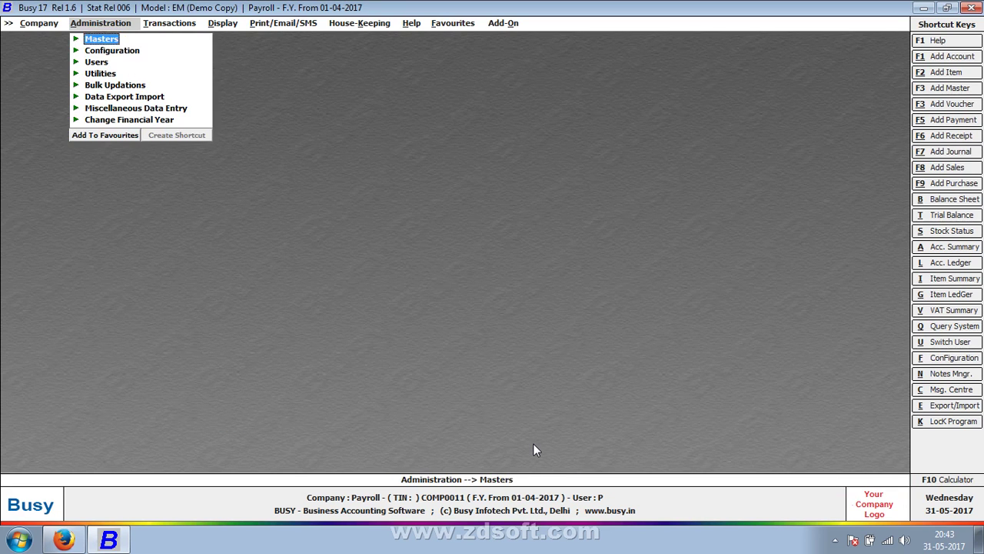
pyautogui.press('Return')
pyautogui.press('Down')
pyautogui.press('Down')
pyautogui.press('Down')
pyautogui.press('Down')
pyautogui.press('Down')
pyautogui.press('Down')
pyautogui.press('Down')
pyautogui.press('Down')
pyautogui.press('Down')
pyautogui.press('Down')
pyautogui.press('Down')
pyautogui.press('Down')
pyautogui.press('Down')
pyautogui.press('Down')
pyautogui.press('Down')
pyautogui.press('Down')
pyautogui.press('Down')
pyautogui.press('Down')
pyautogui.press('Down')
pyautogui.press('Down')
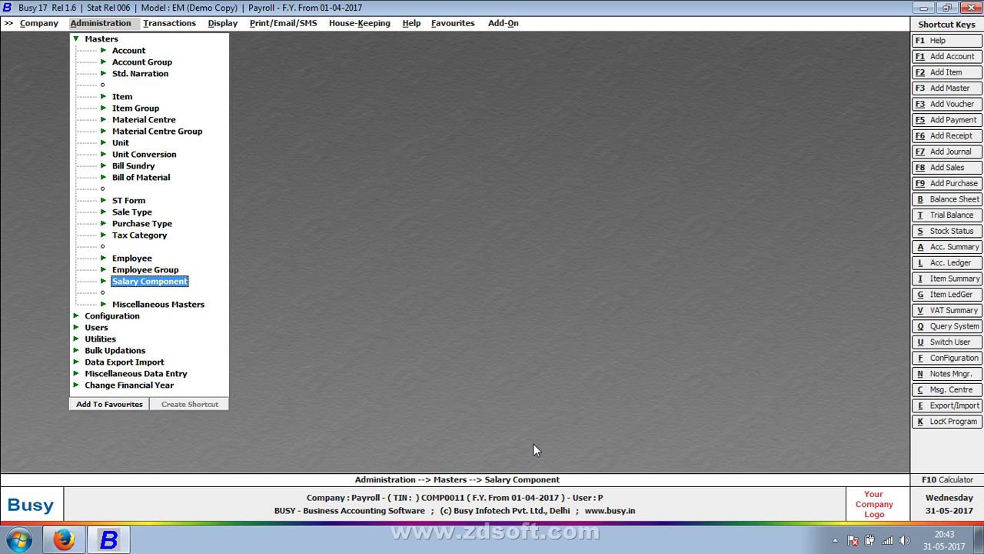
pyautogui.press('Return')
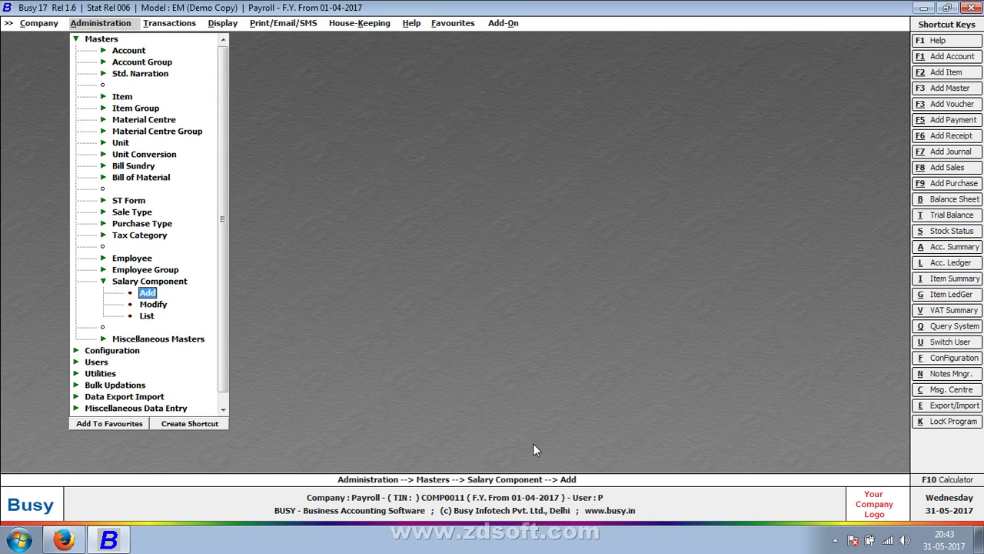
pyautogui.press('Down')
pyautogui.press('Return')
pyautogui.press('Return')
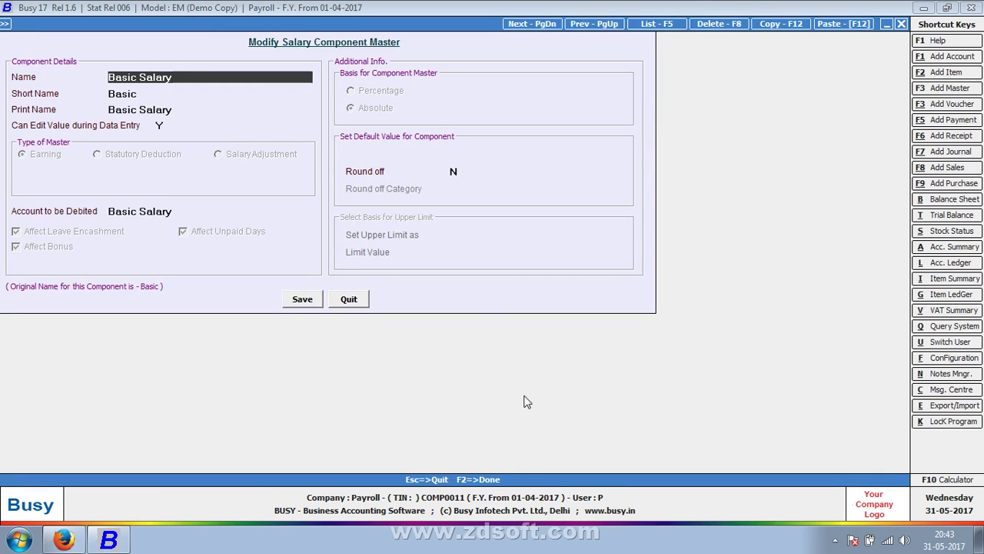
# Step: Check the Basic Salary component's name and the account to be debited for it, and quit without saving
pyautogui.click(175, 78)
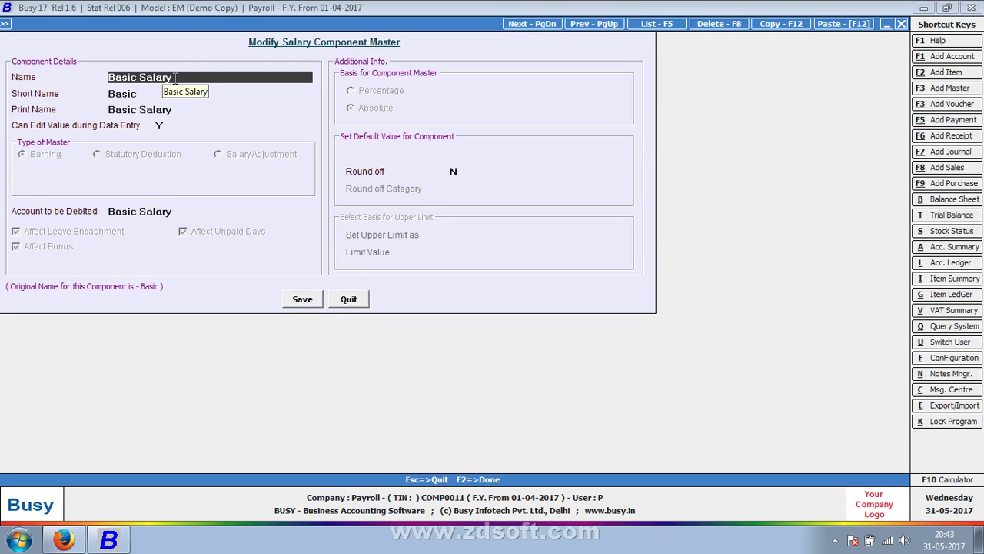
pyautogui.doubleClick(176, 79)
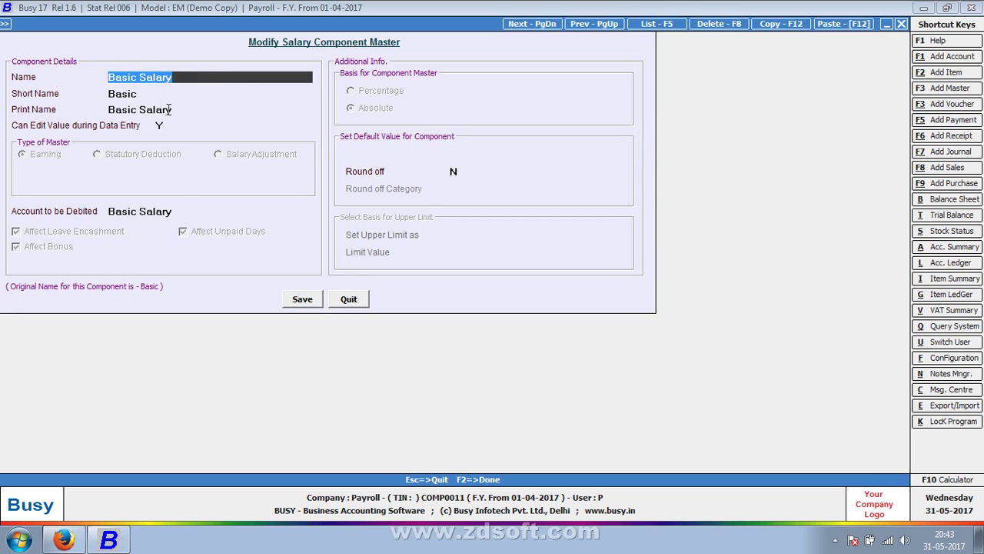
pyautogui.doubleClick(168, 210)
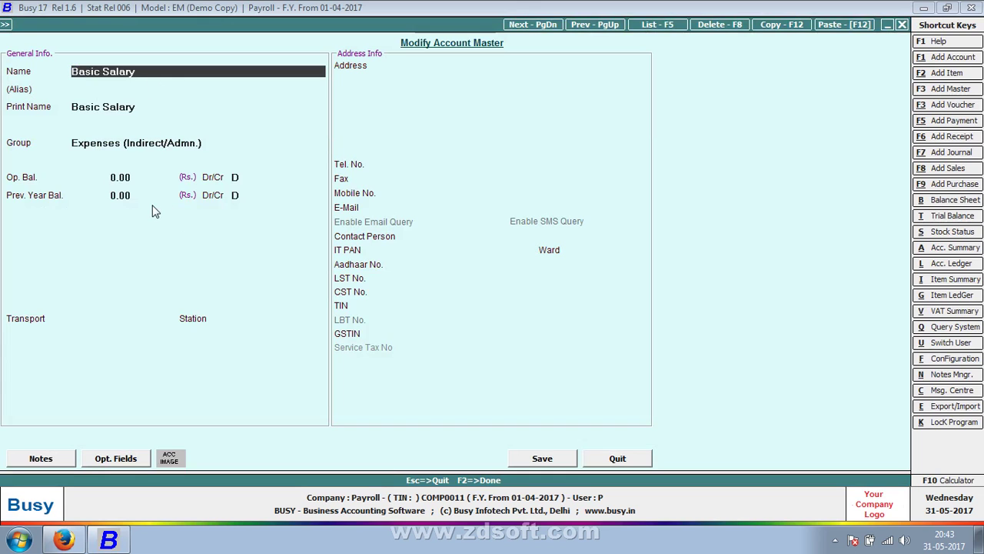
pyautogui.press('Escape')
pyautogui.press('Escape')
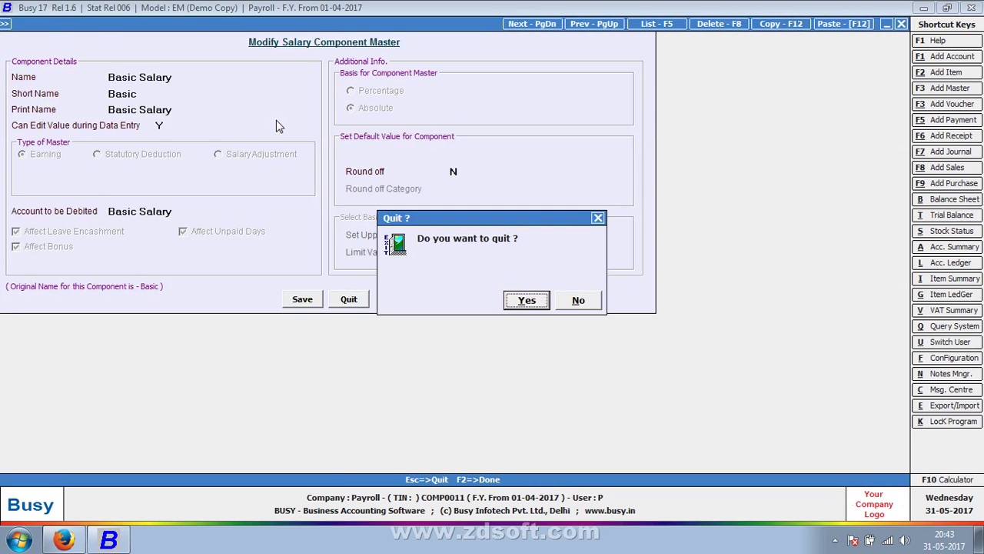
pyautogui.press('Return')
pyautogui.press('Escape')
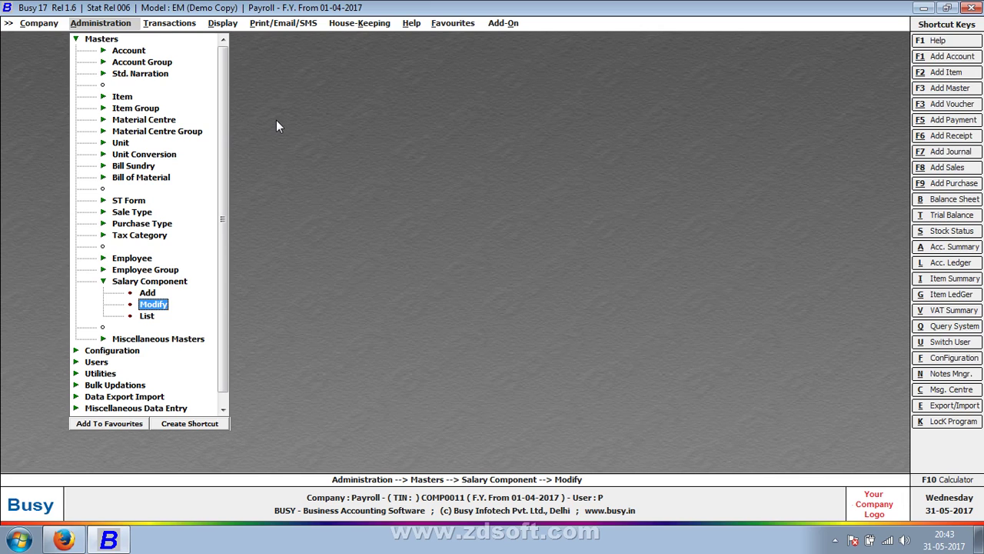
# Step: View the list of employee groups available for modification and close it
pyautogui.press('Escape')
pyautogui.press('Up')
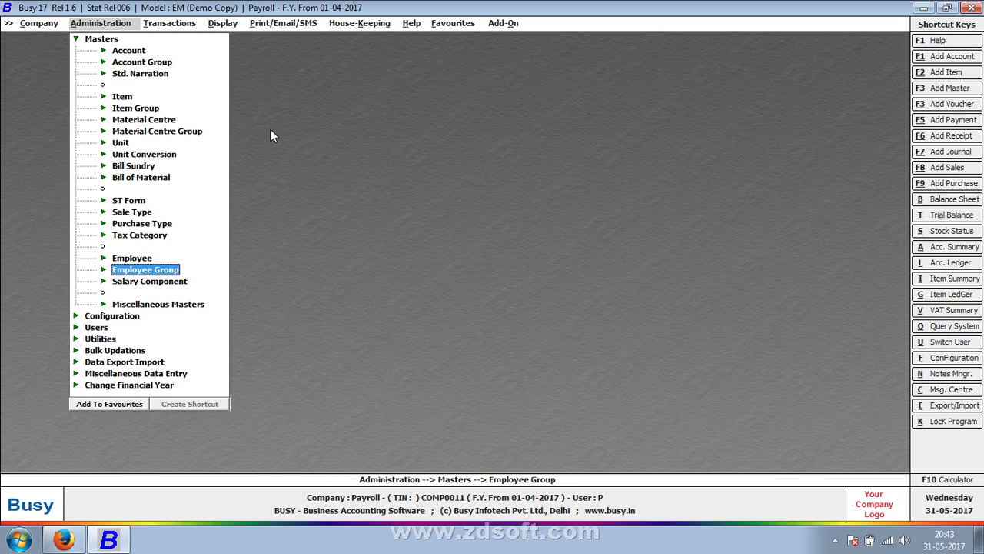
pyautogui.press('Return')
pyautogui.press('Down')
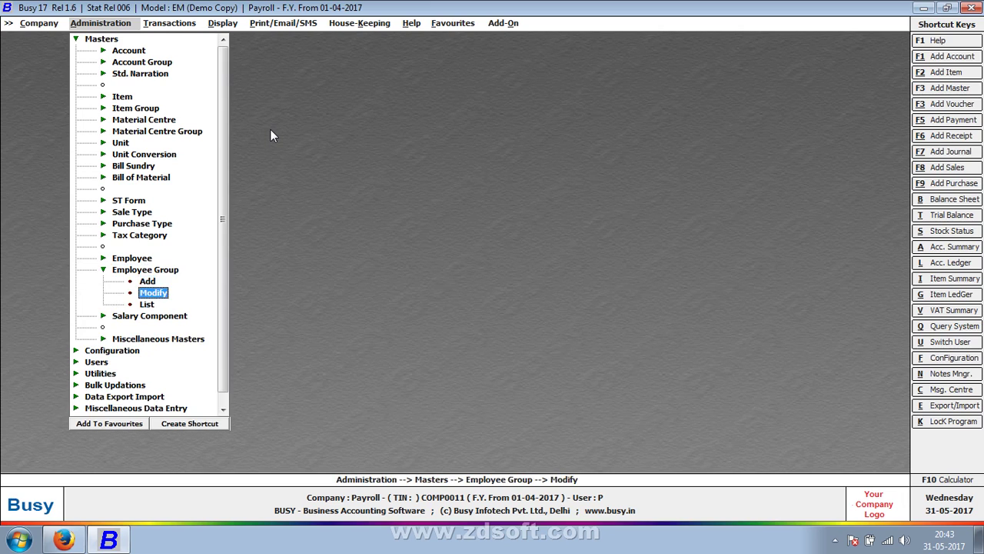
pyautogui.press('Return')
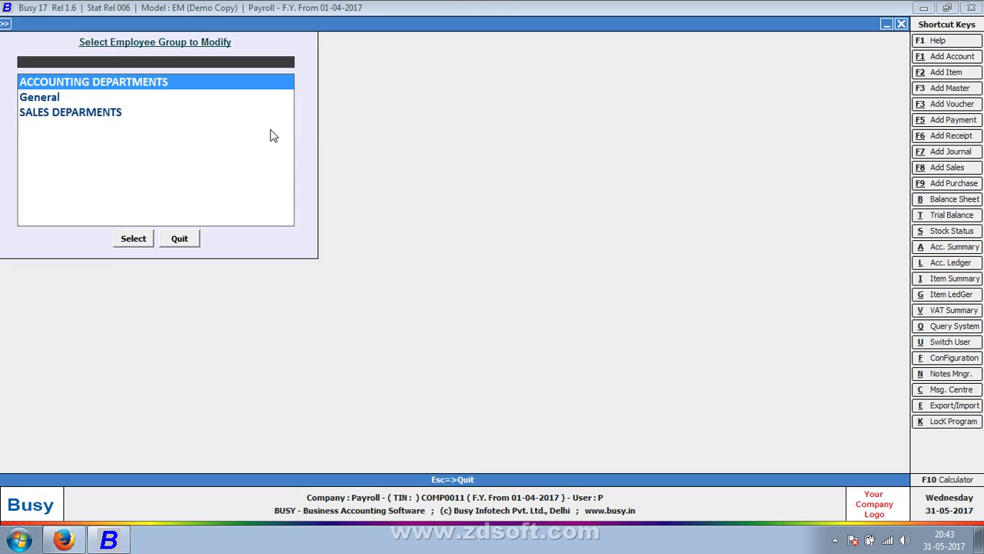
pyautogui.press('Escape')
pyautogui.press('Escape')
# Step: Start a new employee master
pyautogui.press('Up')
pyautogui.press('Return')
pyautogui.press('Return')
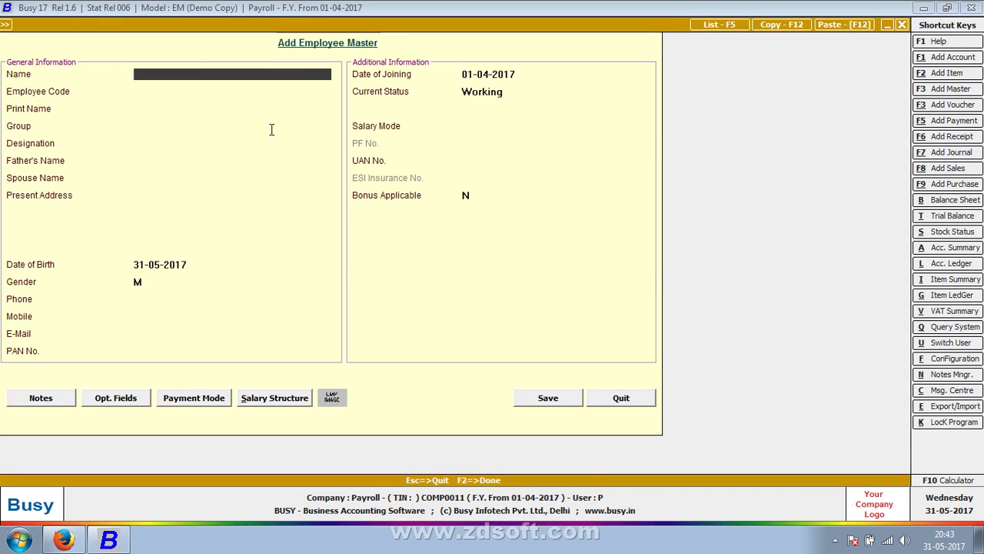
# Step: Enter the employee's full name, accept it as the print name, and assign the employee to the General group
pyautogui.write('RAMLAL KUMAR')
pyautogui.press('Return')
pyautogui.press('Return')
pyautogui.press('Return')
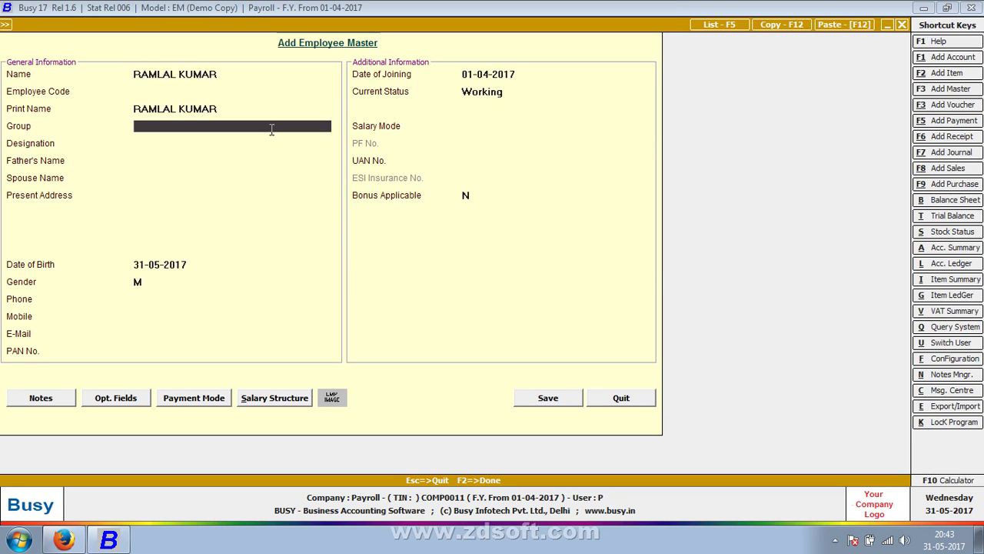
pyautogui.press('Down')
pyautogui.press('Return')
pyautogui.press('Return')
pyautogui.press('Return')
pyautogui.press('Return')
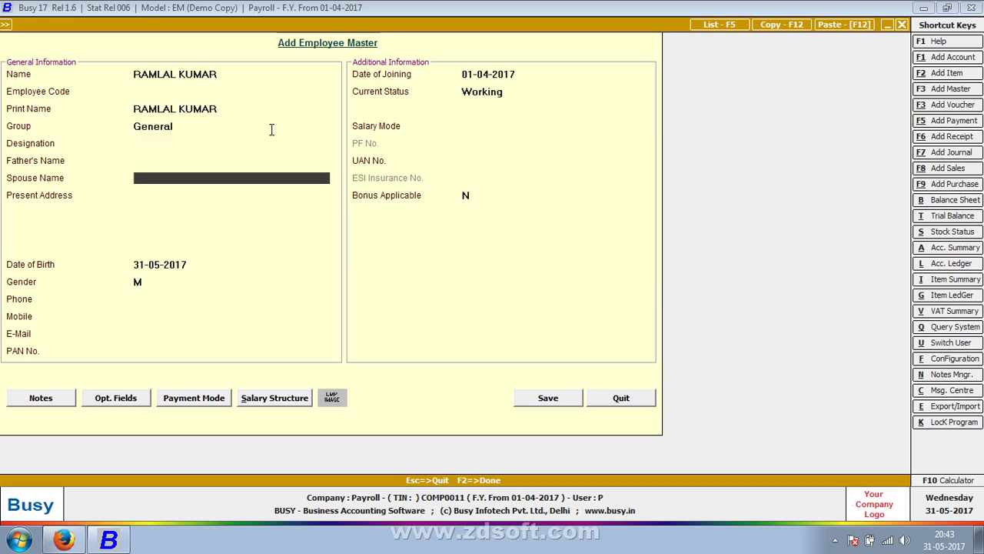
# Step: Leave the designation, family and address fields blank and enter the employee's date of birth
pyautogui.press('Return')
pyautogui.press('Return')
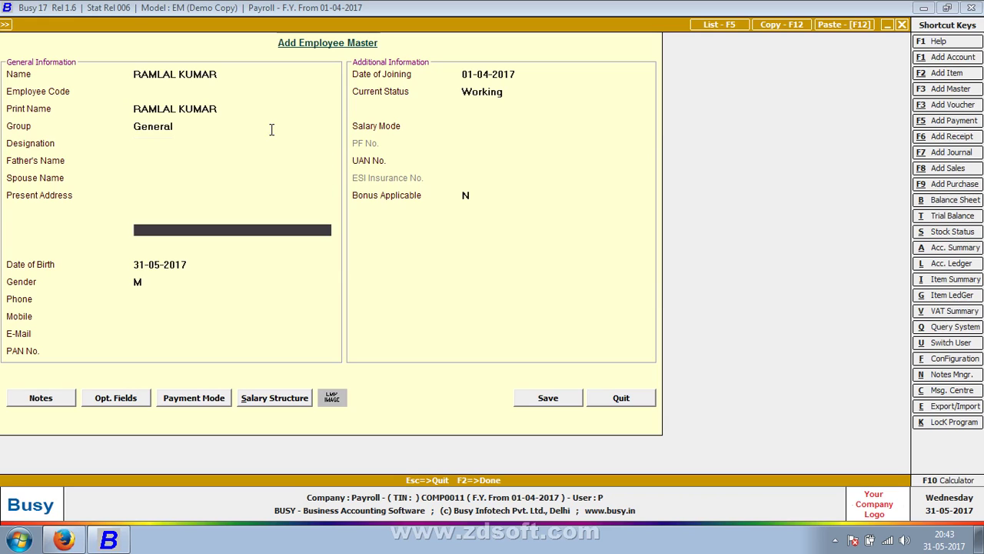
pyautogui.press('Up')
pyautogui.press('Up')
pyautogui.press('Up')
pyautogui.press('Up')
pyautogui.press('Up')
pyautogui.press('Return')
pyautogui.press('Return')
pyautogui.press('Return')
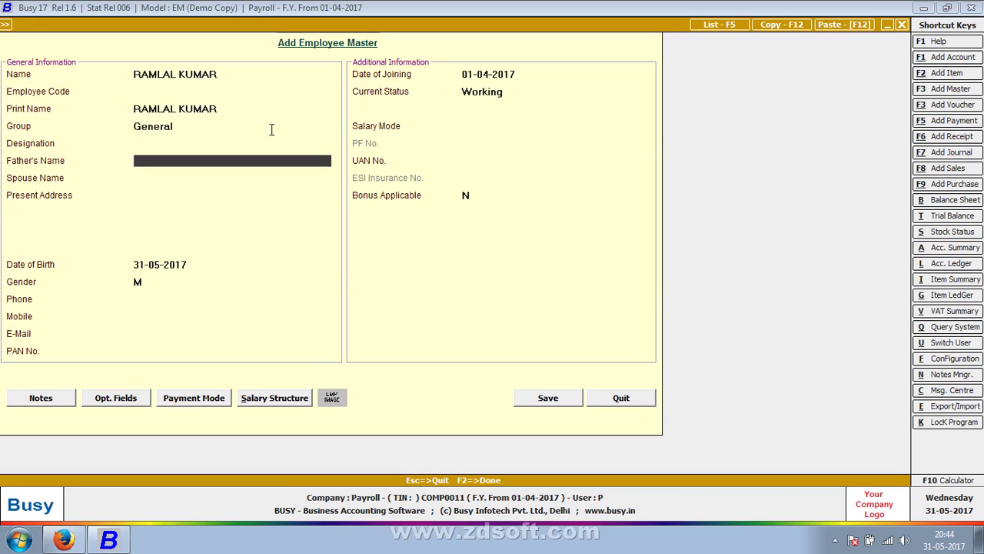
pyautogui.press('Return')
pyautogui.press('Return')
pyautogui.press('Return')
pyautogui.press('Return')
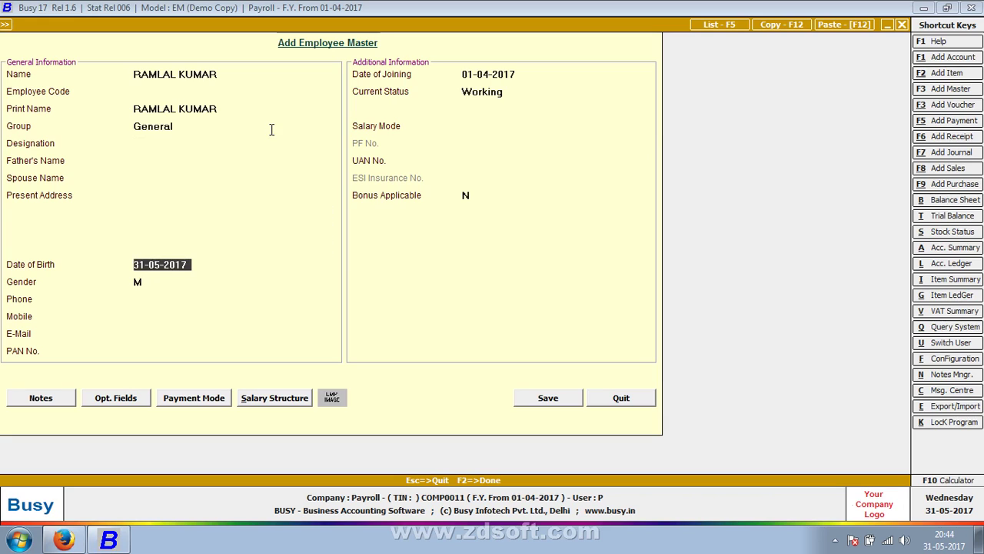
pyautogui.write('1-04-1985')
pyautogui.press('Return')
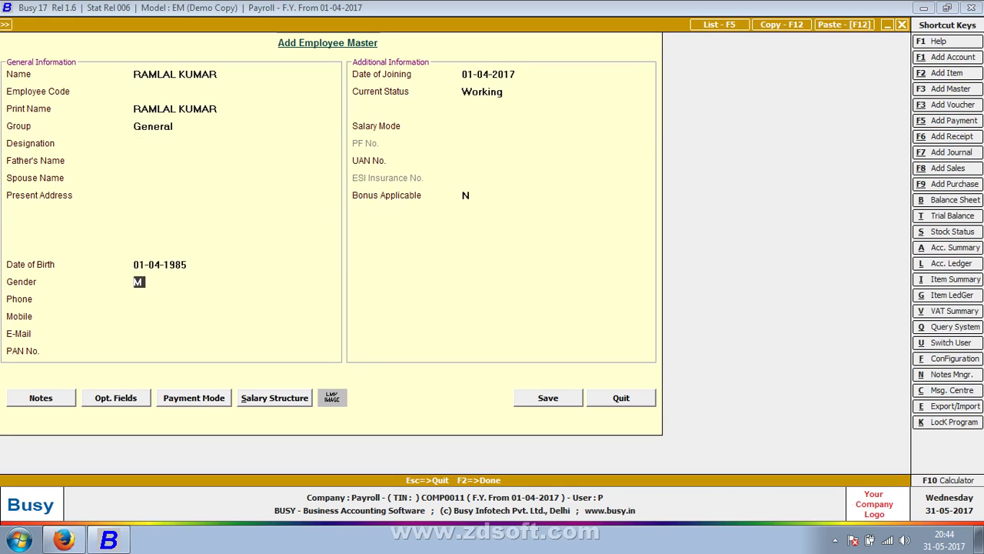
# Step: Keep gender M, leave the contact and PAN fields blank, and accept the joining date 01-04-2017 and the Working status
pyautogui.press('Return')
pyautogui.press('Return')
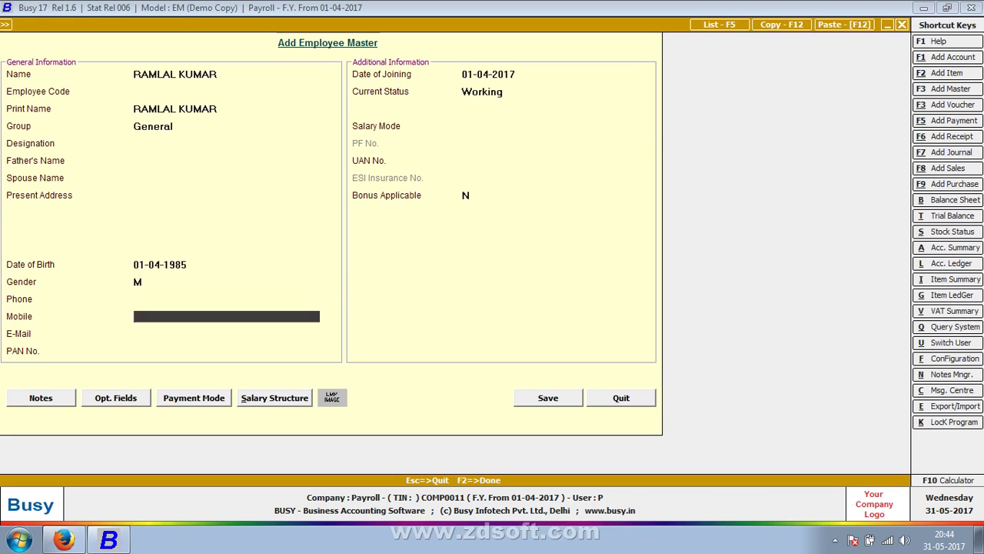
pyautogui.press('Return')
pyautogui.press('Return')
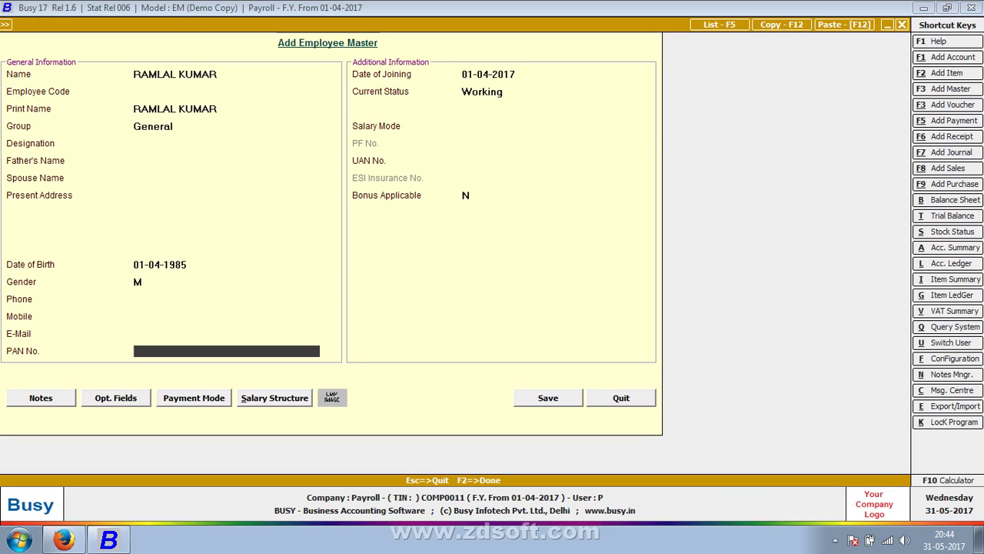
pyautogui.press('Return')
pyautogui.press('Return')
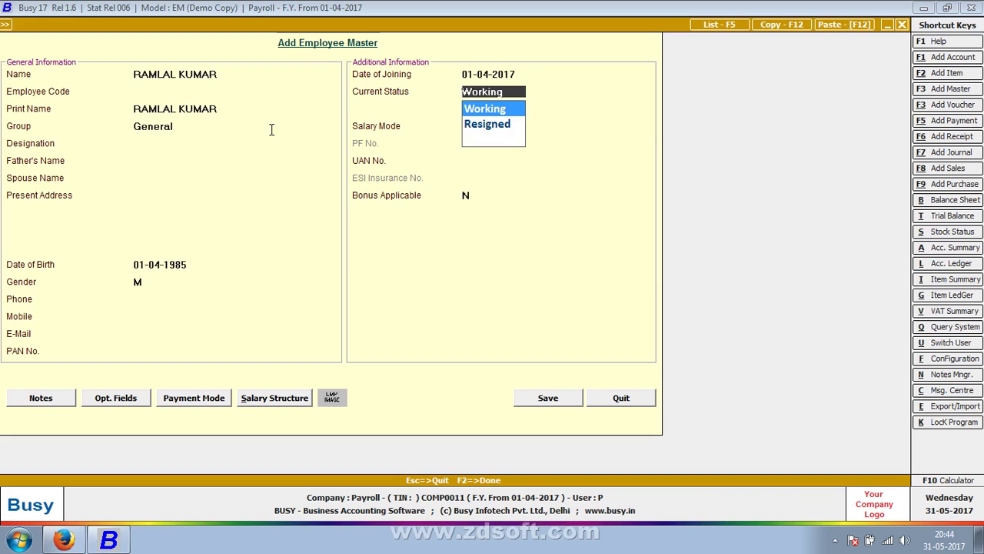
pyautogui.press('Return')
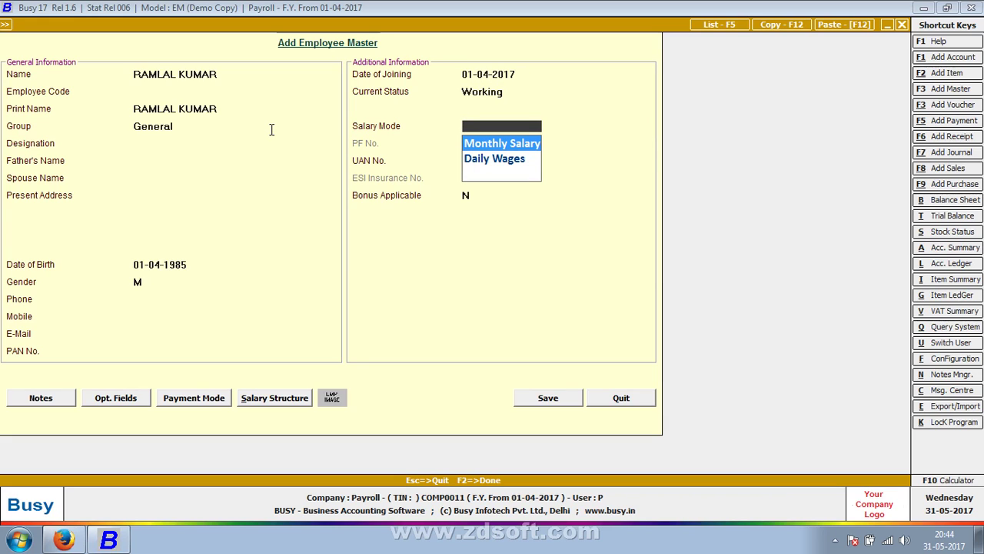
# Step: Set the employee's salary mode to Daily Wages without bonus and choose Cash as the mode of payment
pyautogui.press('Down')
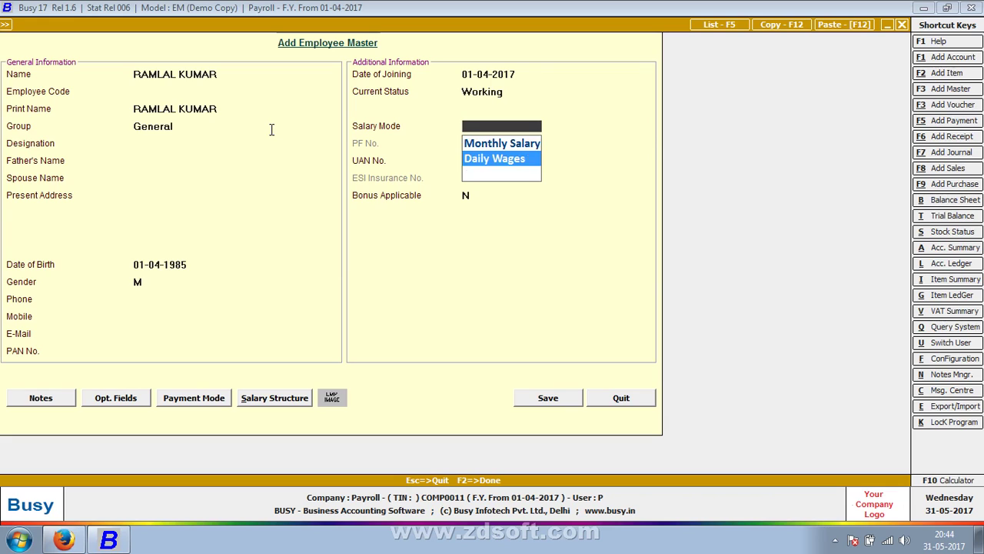
pyautogui.press('Return')
pyautogui.press('Return')
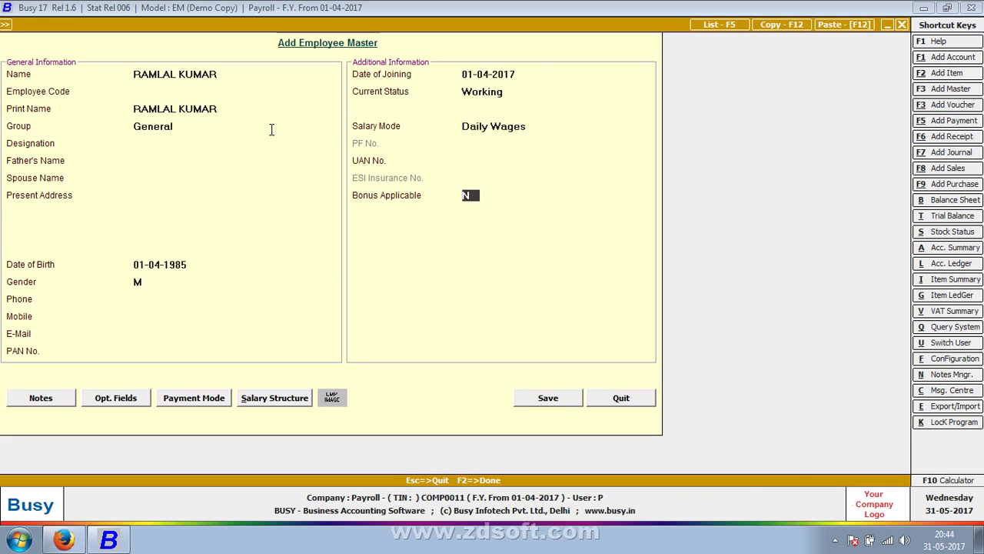
pyautogui.press('Return')
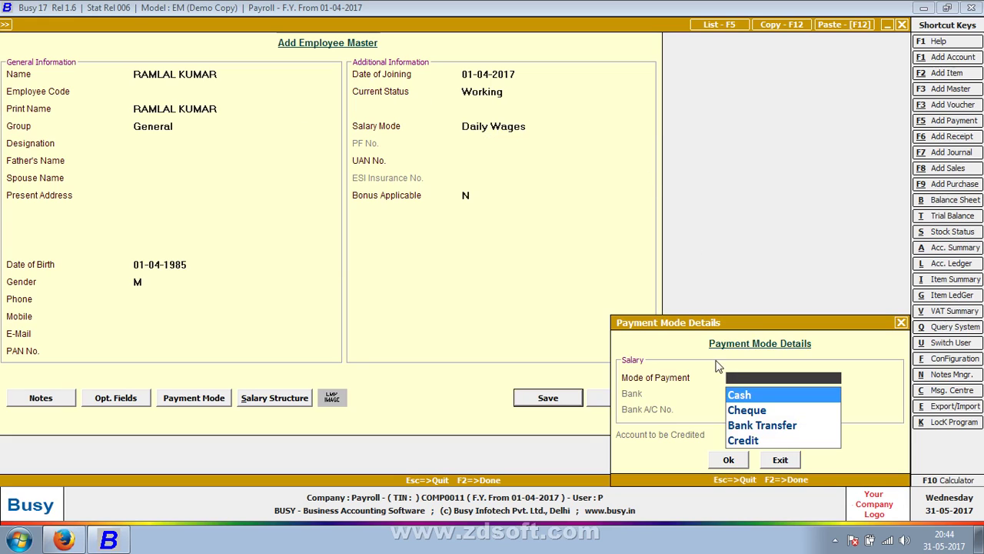
pyautogui.click(735, 395)
pyautogui.press('Return')
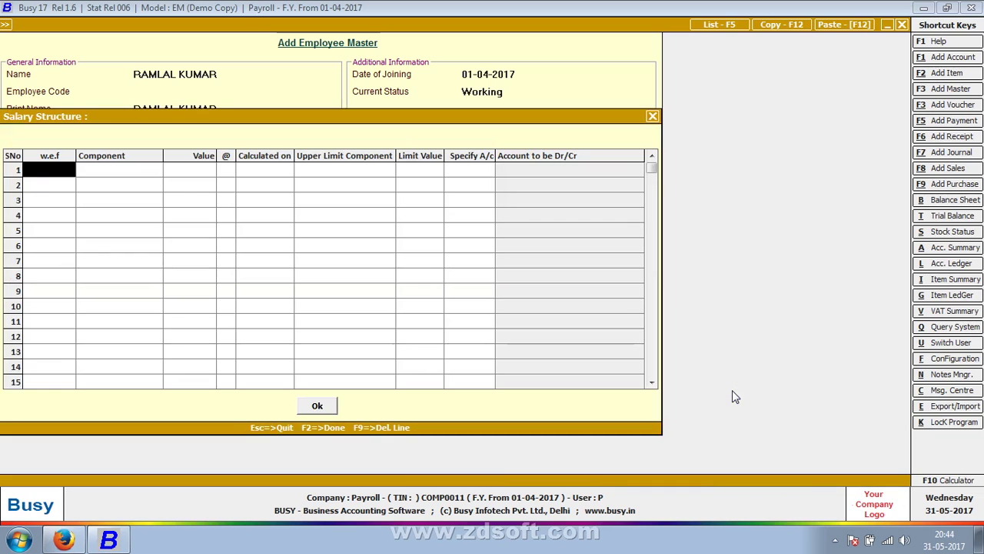
# Step: Add the Basic component effective 01-04-2017 with a value of 400 Rs. and enable a specific account for it
pyautogui.press('Return')
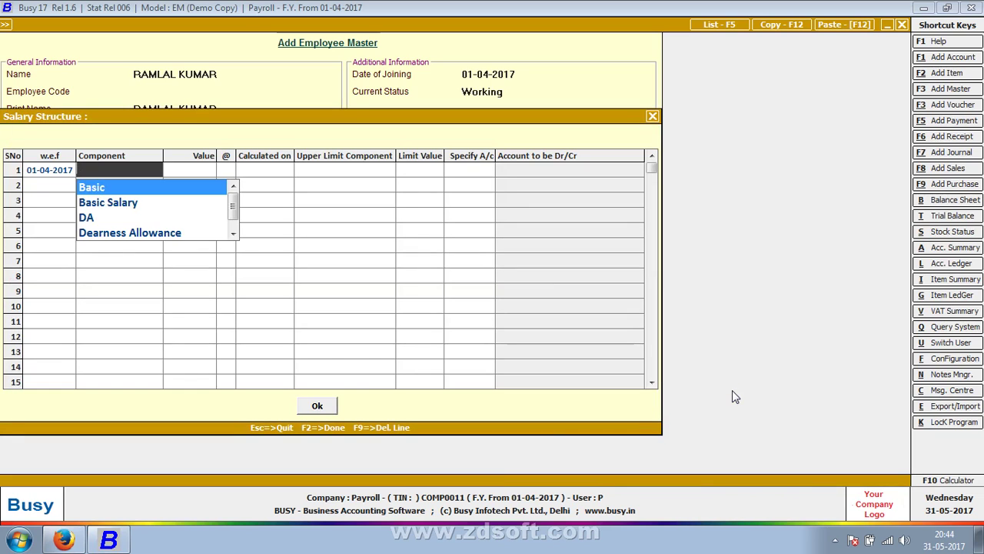
pyautogui.press('Return')
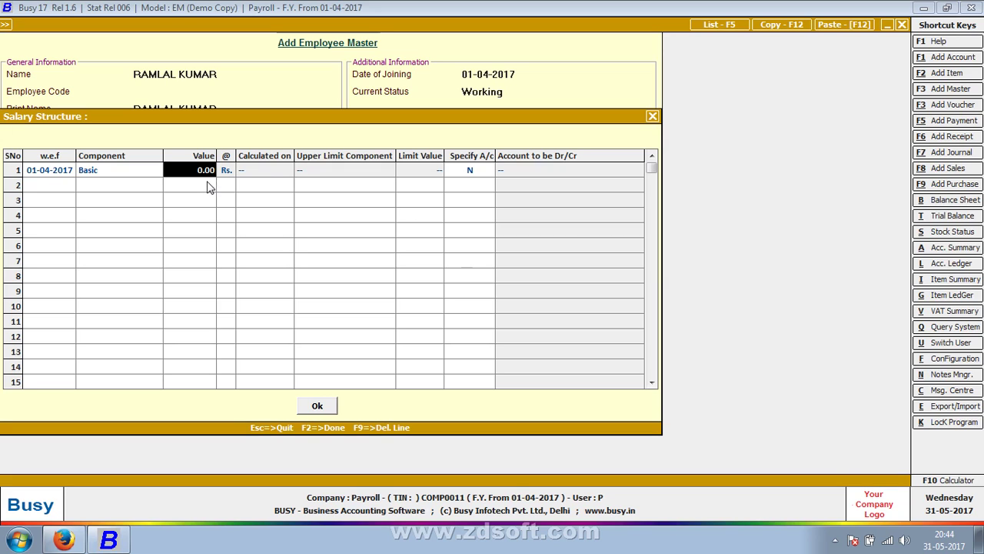
pyautogui.write('400')
pyautogui.press('Return')
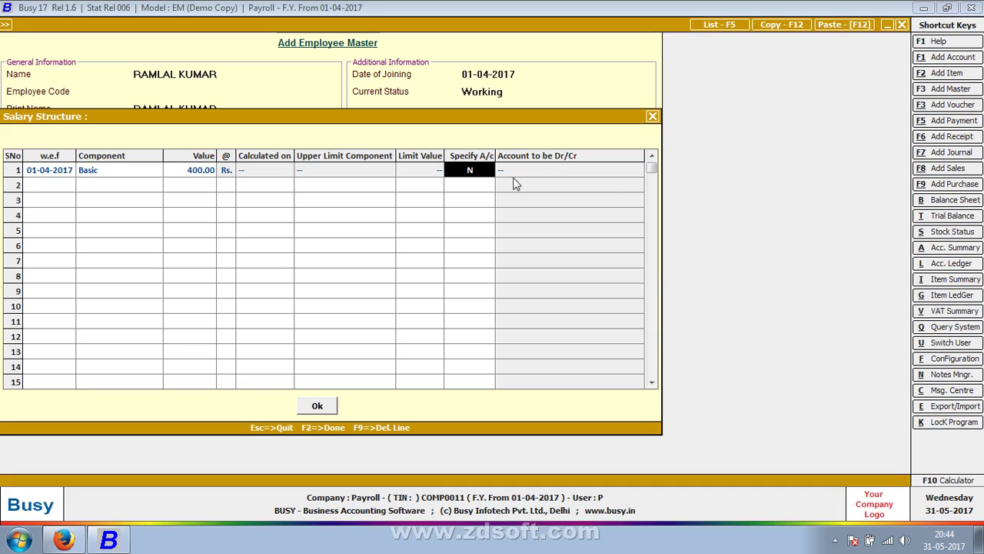
pyautogui.write('Y')
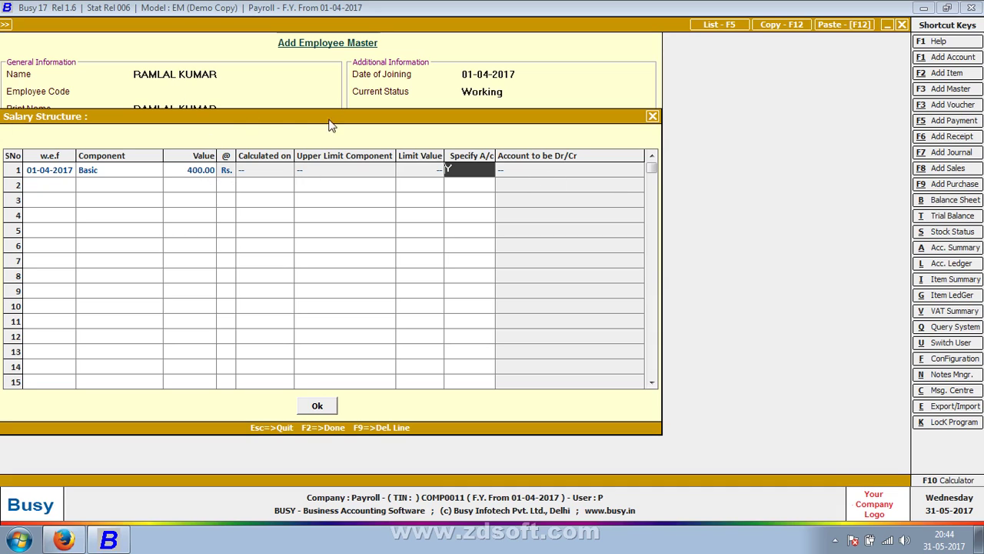
pyautogui.press('Return')
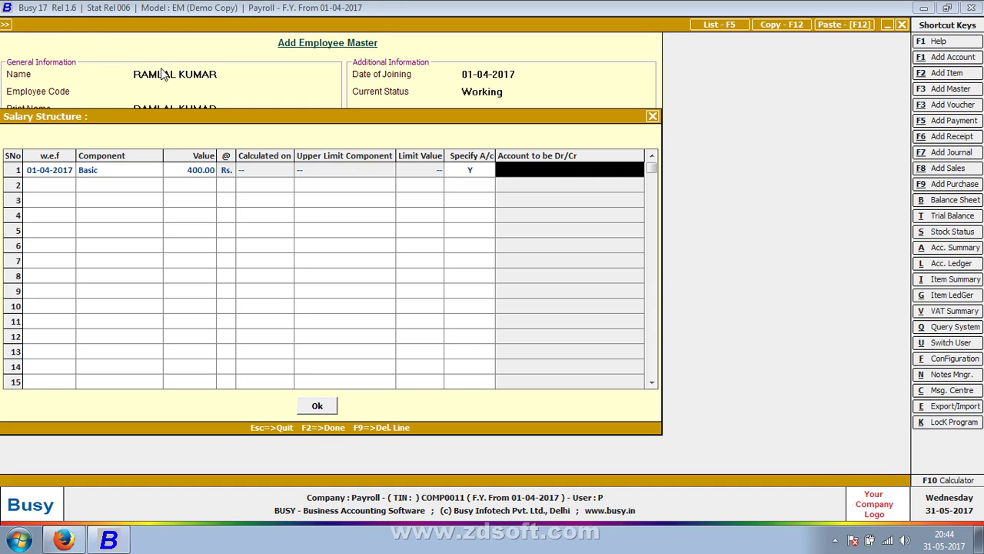
# Step: Start a new account master for the Basic component and enter the employee's full name as its name
pyautogui.hotkey('alt', 'F1')
pyautogui.write('LALA')
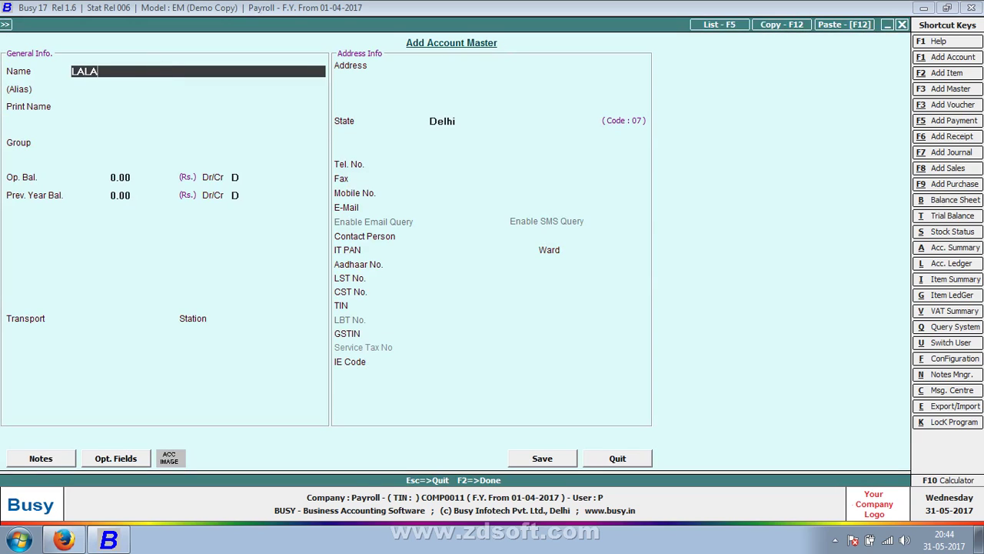
pyautogui.press('BackSpace')
pyautogui.press('BackSpace')
pyautogui.press('BackSpace')
pyautogui.write('RAMLAL KUMAR')
pyautogui.press('Return')
pyautogui.press('Return')
# Step: Put the new account in the Expenses (Indirect/Admn.) group, save it, and assign it to the Basic component
pyautogui.write('S')
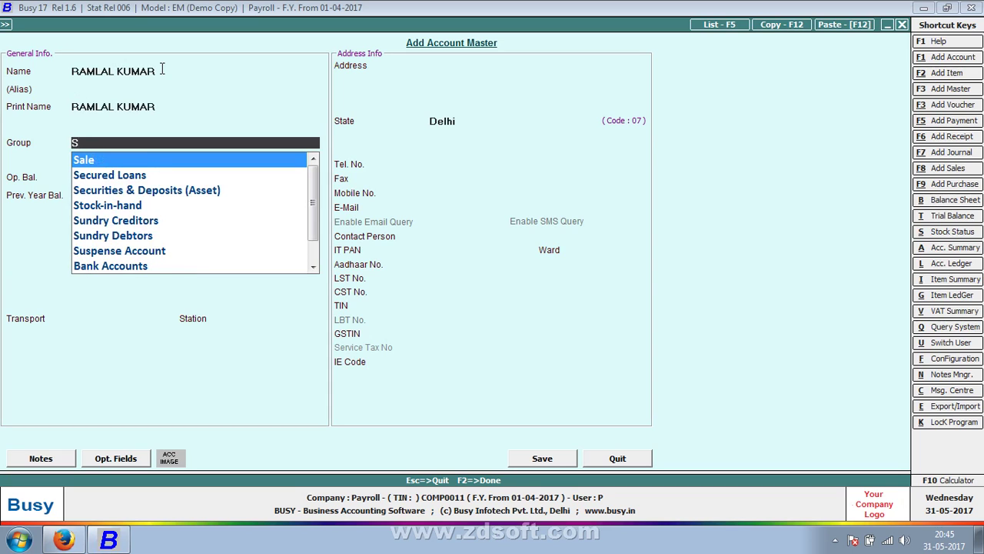
pyautogui.press('BackSpace')
pyautogui.write('EX')
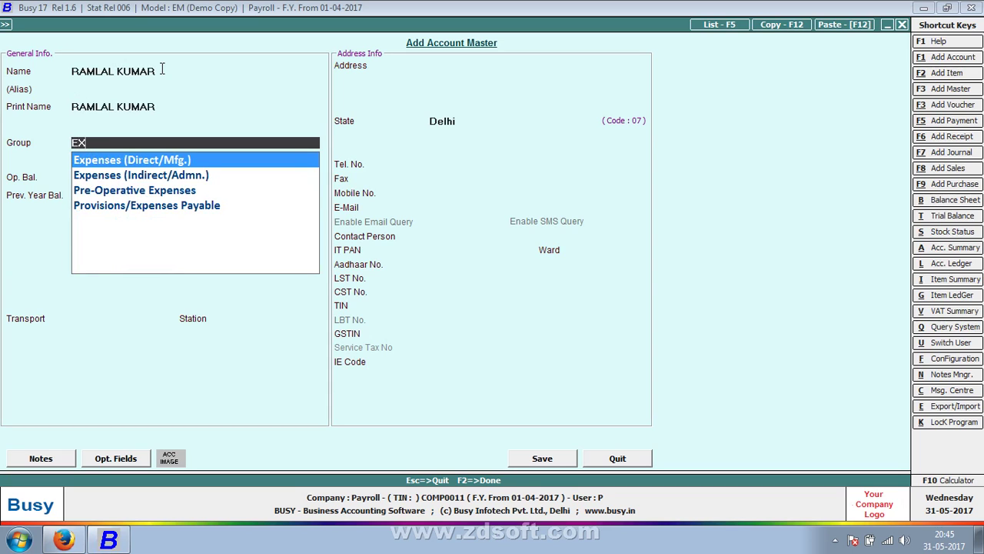
pyautogui.press('Down')
pyautogui.press('Return')
pyautogui.press('F2')
pyautogui.press('Return')
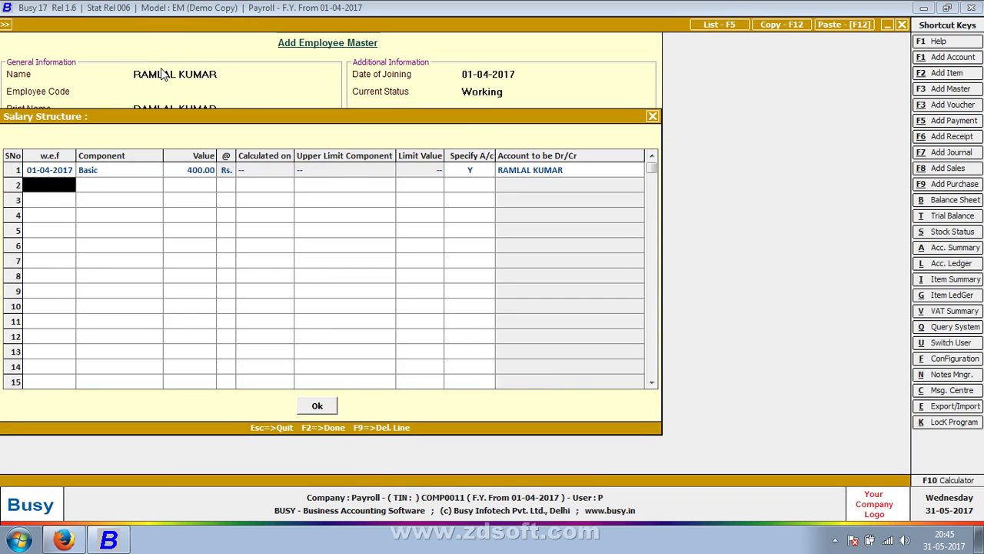
# Step: Finish the salary structure and save the employee master
pyautogui.press('Escape')
pyautogui.press('Escape')
pyautogui.press('Return')
# Step: Start a new salary calculation voucher in the Main series
pyautogui.press('Right')
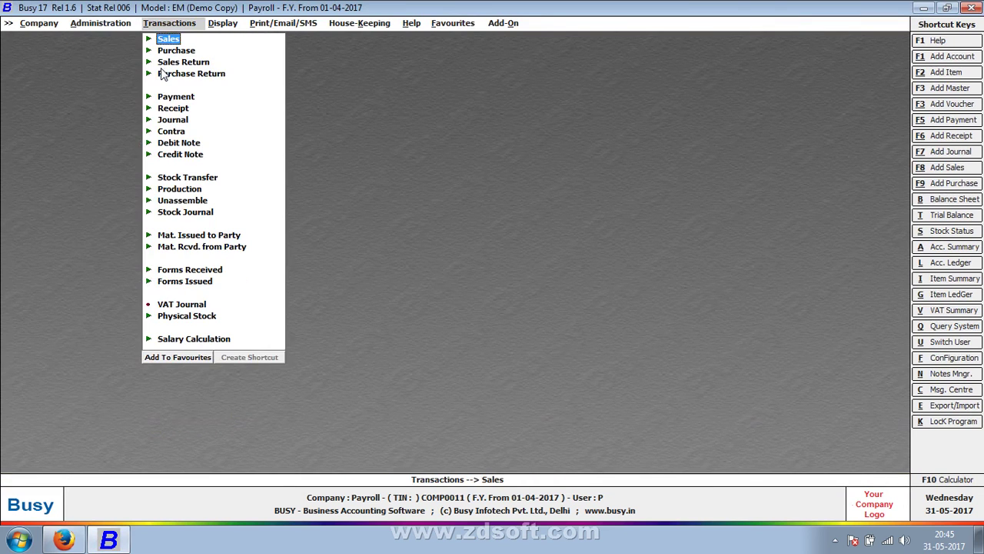
pyautogui.press('Down')
pyautogui.press('Down')
pyautogui.press('Down')
pyautogui.press('Down')
pyautogui.press('Down')
pyautogui.press('Down')
pyautogui.press('Down')
pyautogui.press('Down')
pyautogui.press('Down')
pyautogui.press('Down')
pyautogui.press('Down')
pyautogui.press('Down')
pyautogui.press('Down')
pyautogui.press('Down')
pyautogui.press('Down')
pyautogui.press('Down')
pyautogui.press('Down')
pyautogui.press('Down')
pyautogui.press('Down')
pyautogui.press('Down')
pyautogui.press('Up')
pyautogui.press('Up')
pyautogui.press('Return')
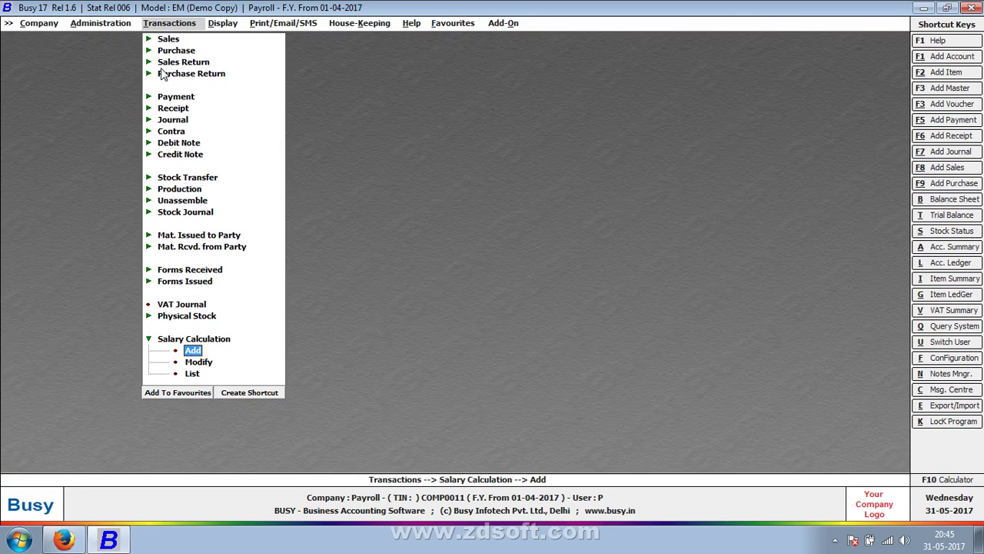
pyautogui.press('Return')
pyautogui.press('Return')
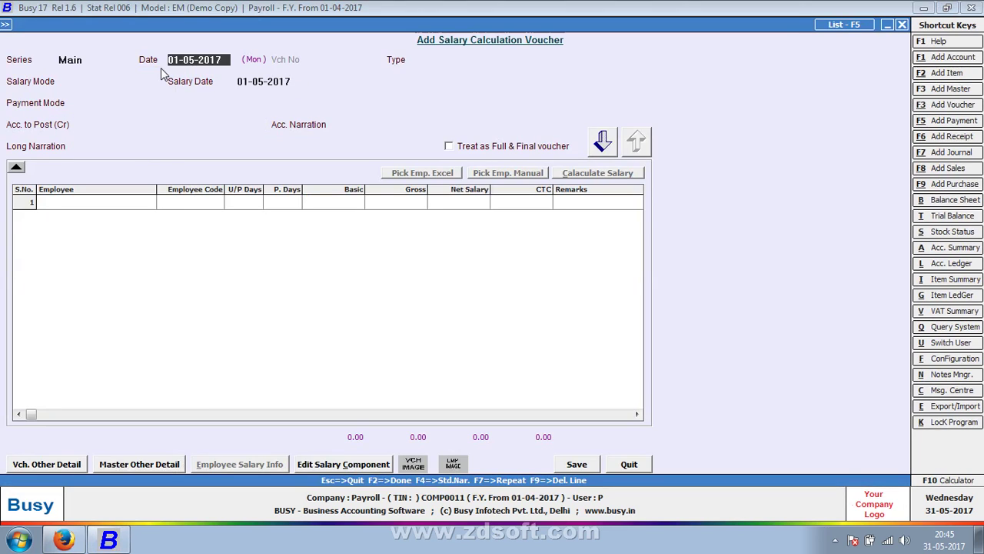
# Step: Date the voucher 01-05-2017, keep the type Salary, and set the salary mode to Daily Wages
pyautogui.write('1-5')
pyautogui.press('Return')
pyautogui.press('Return')
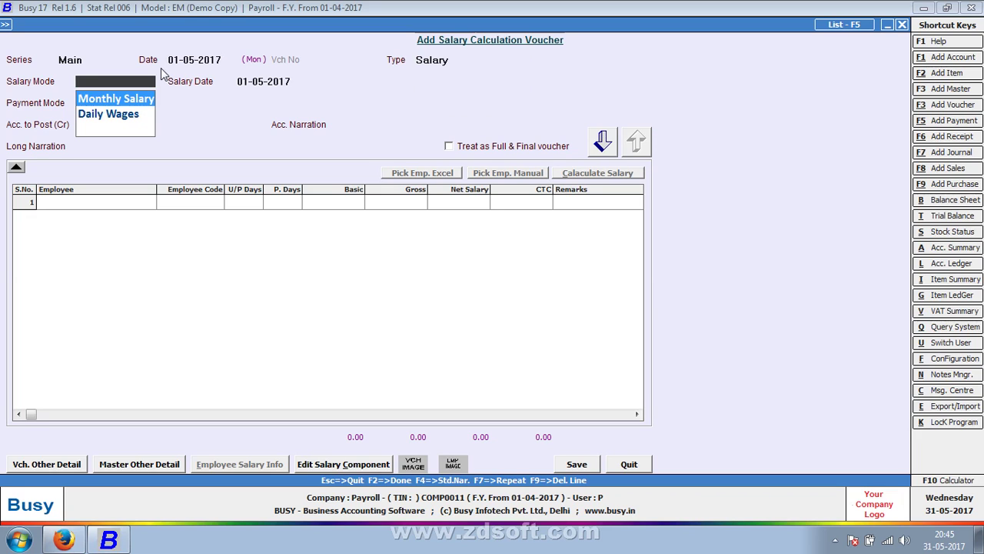
pyautogui.press('Down')
pyautogui.press('Return')
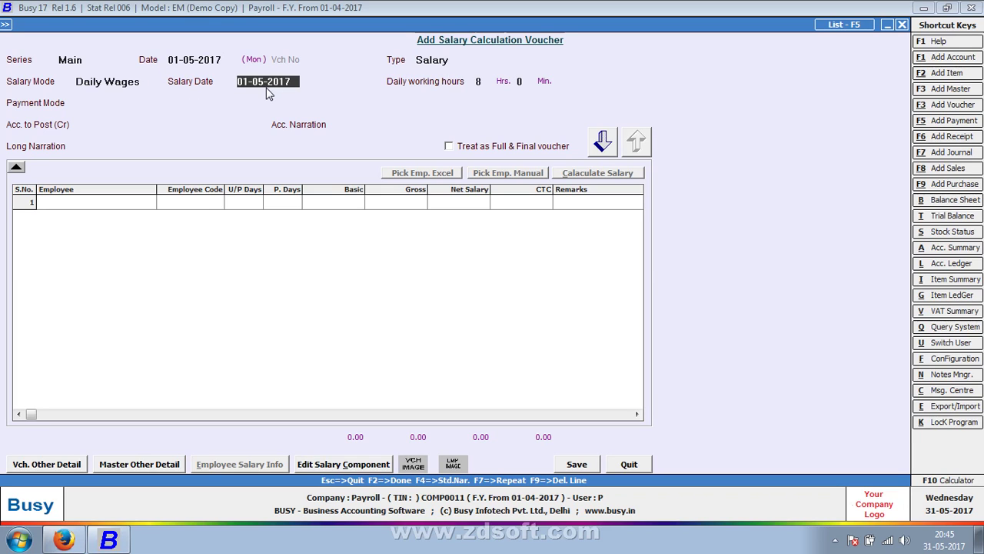
# Step: Accept the salary date 01-05-2017 and 8 daily working hours, with Cash as payment mode and account to post
pyautogui.press('Return')
pyautogui.press('Return')
pyautogui.press('Return')
pyautogui.press('Return')
pyautogui.press('Return')
pyautogui.press('Return')
pyautogui.press('Return')
pyautogui.press('Return')
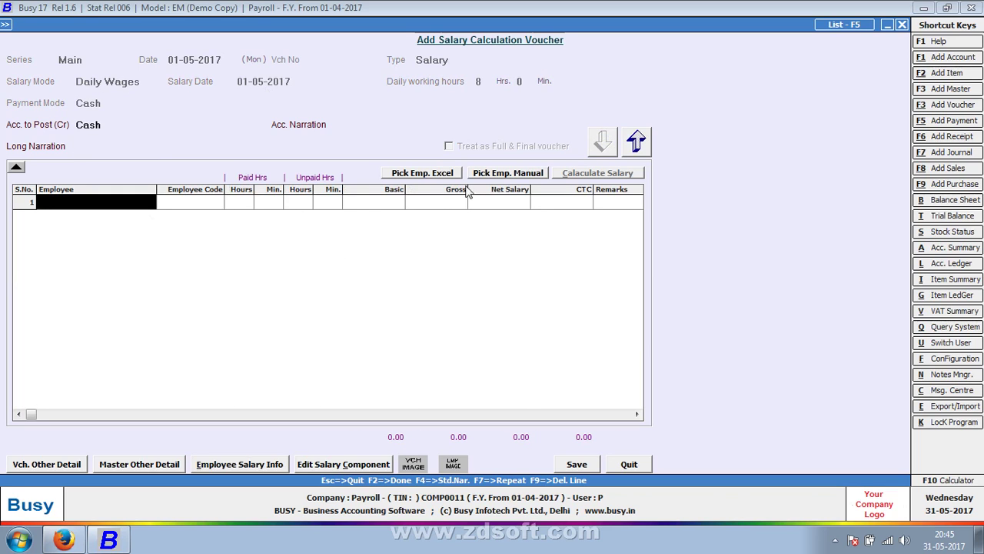
# Step: Pick the employee manually from the list of all employees and add the employee to the voucher
pyautogui.click(490, 175)
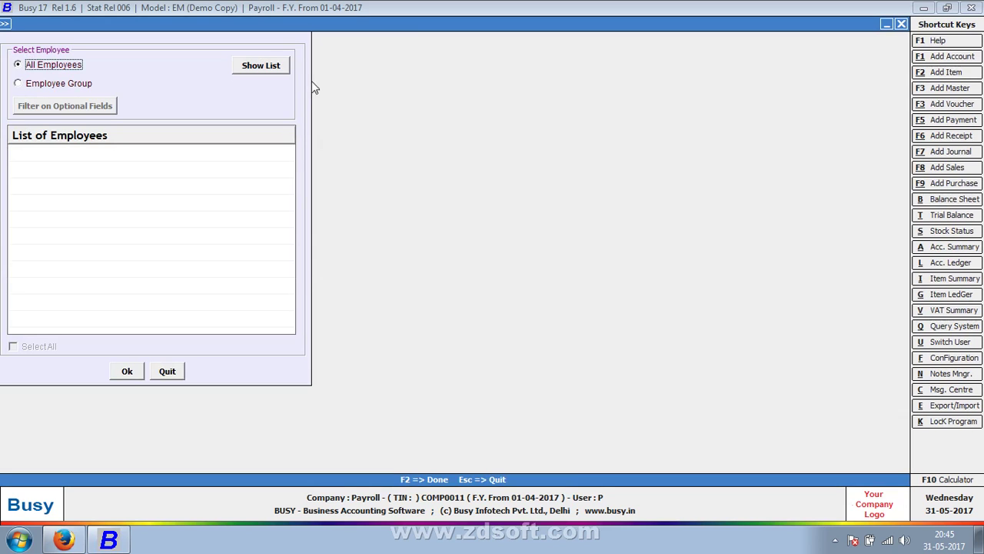
pyautogui.click(273, 66)
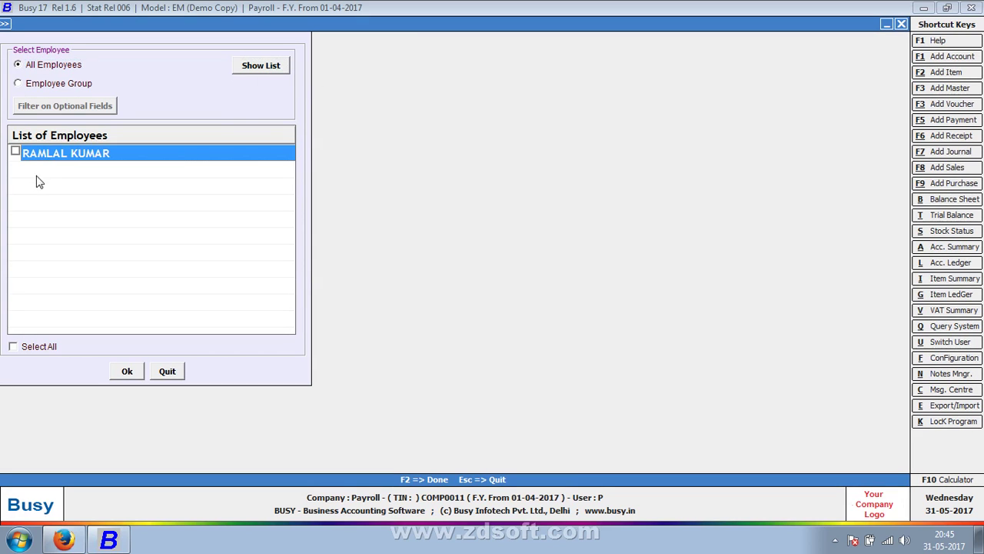
pyautogui.click(14, 152)
pyautogui.click(135, 369)
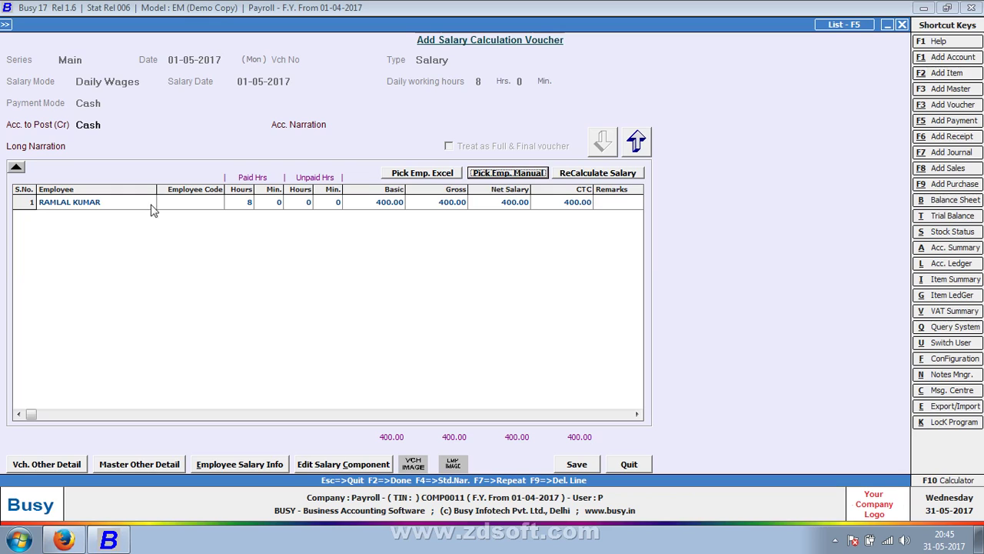
# Step: Set the employee's paid hours to 16 in the salary voucher
pyautogui.click(230, 201)
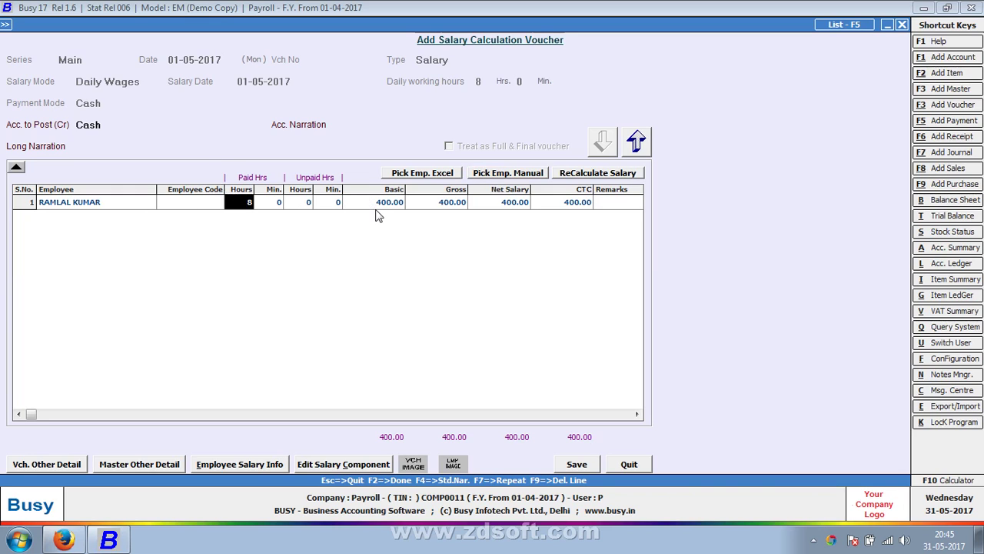
pyautogui.write('16')
pyautogui.press('Return')
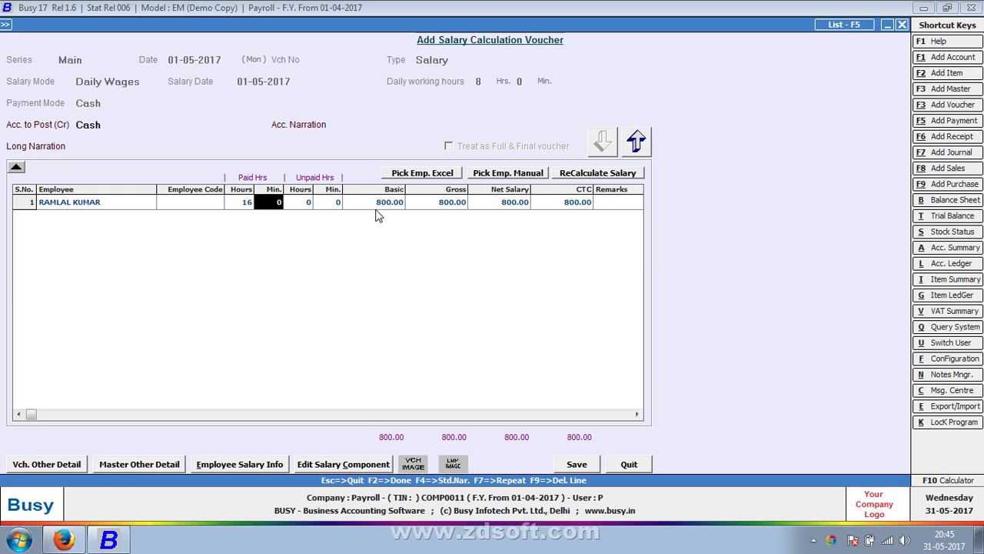
# Step: Set the employee's paid hours to 324 in the salary voucher
pyautogui.hotkey('shift', 'Tab')
pyautogui.write('324')
pyautogui.press('Return')
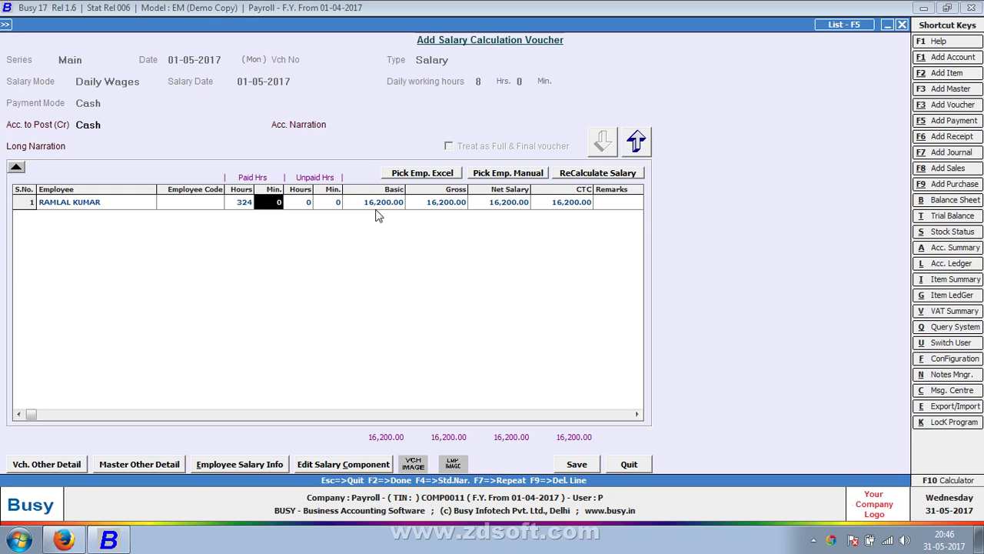
# Step: Set the employee's paid minutes to 50 and try to enter 30 unpaid hours in the salary voucher
pyautogui.write('50')
pyautogui.press('Return')
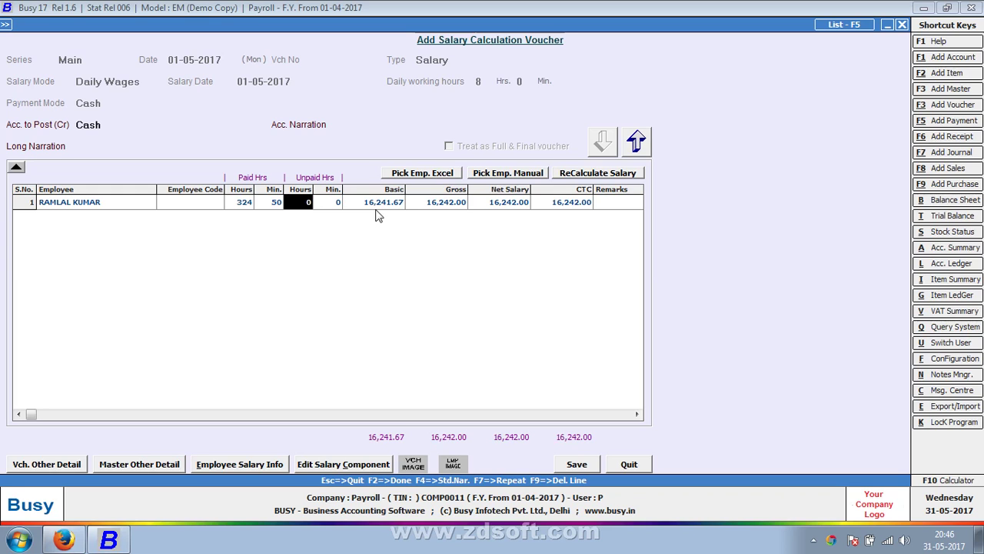
pyautogui.write('30')
pyautogui.press('Return')
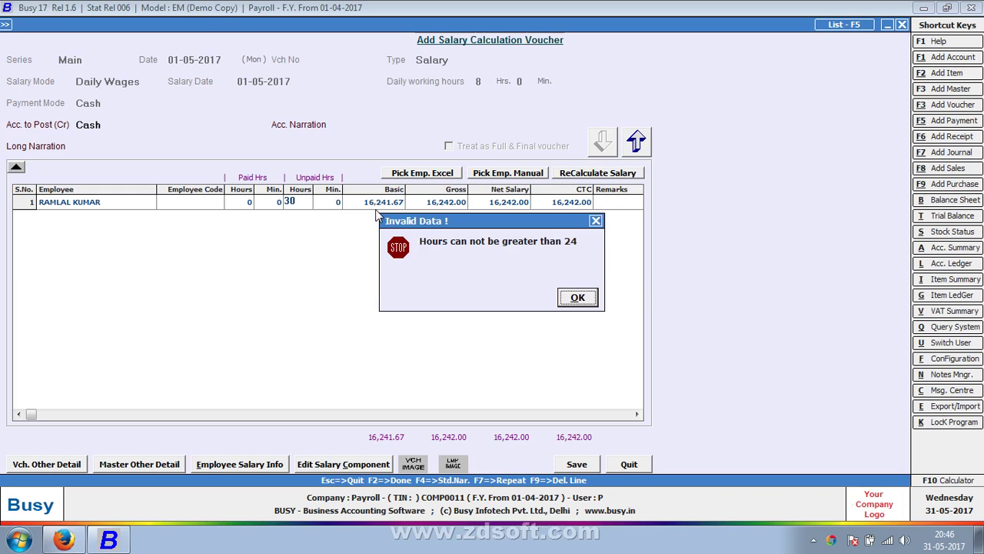
pyautogui.press('Return')
pyautogui.press('Tab')
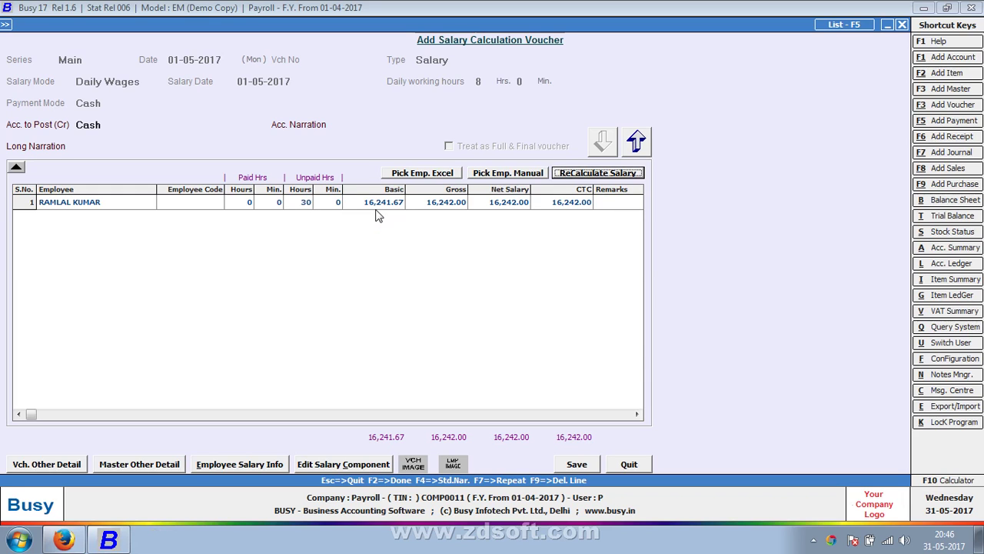
# Step: Enter 30 paid hours and 50 paid minutes for the employee, and set the unpaid hours to 3
pyautogui.click(247, 203)
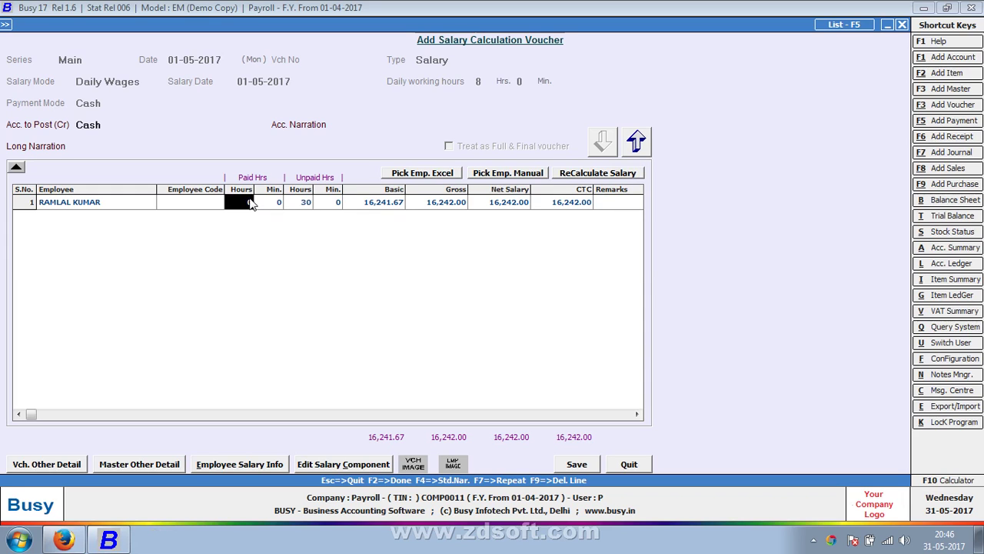
pyautogui.write('30')
pyautogui.press('Return')
pyautogui.write('50')
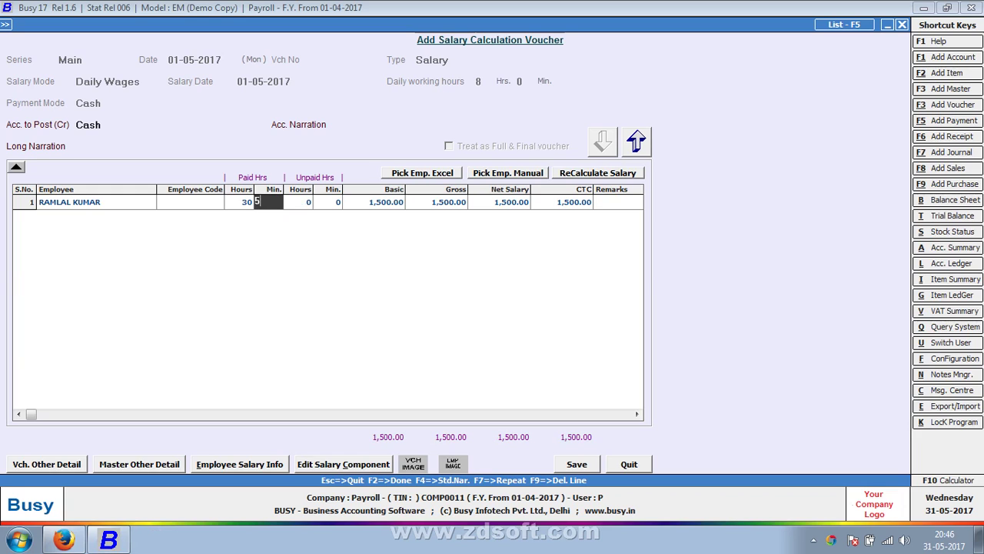
pyautogui.press('Return')
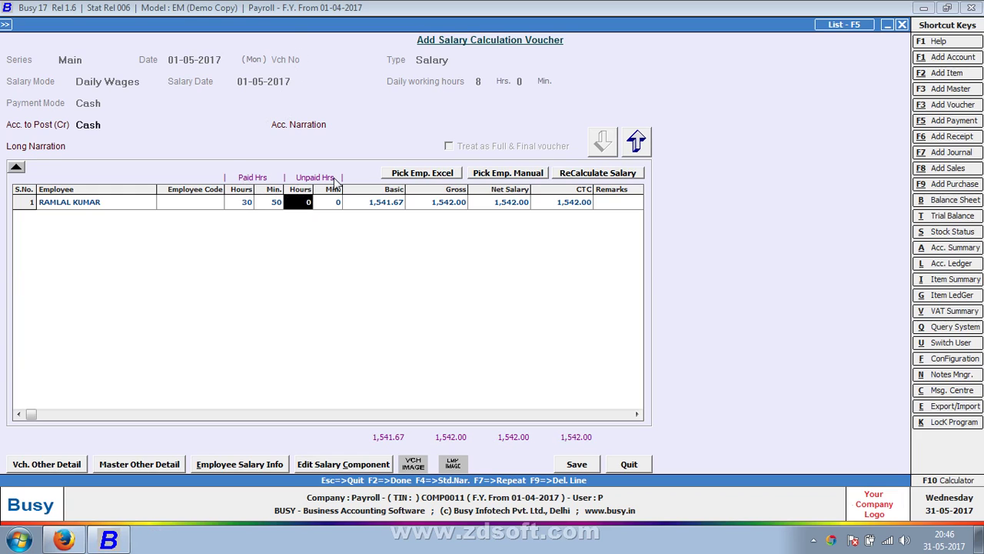
pyautogui.write('3')
pyautogui.press('Return')
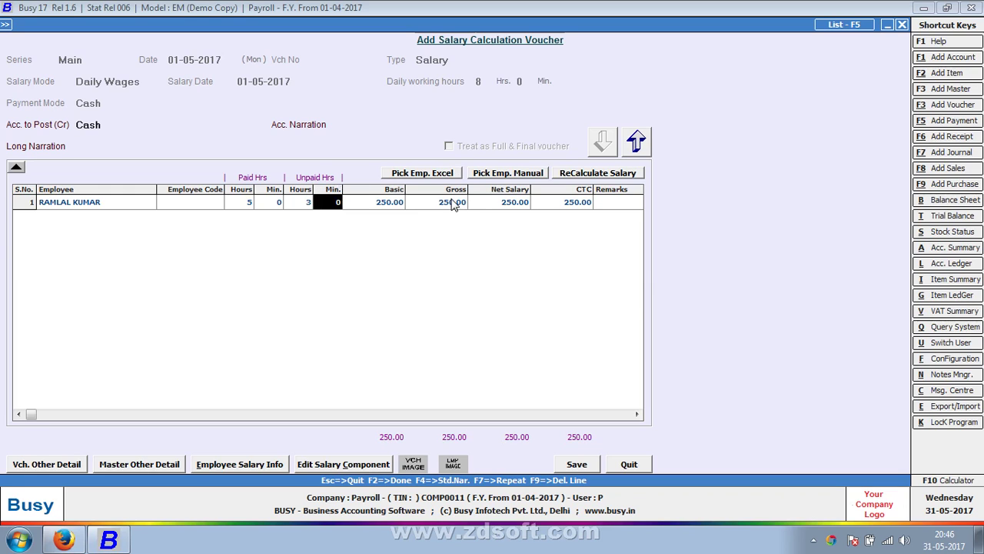
# Step: Set the employee's paid hours to 11 and the unpaid hours to 3 in the salary voucher
pyautogui.hotkey('shift', 'Tab')
pyautogui.hotkey('shift', 'Tab')
pyautogui.hotkey('shift', 'Tab')
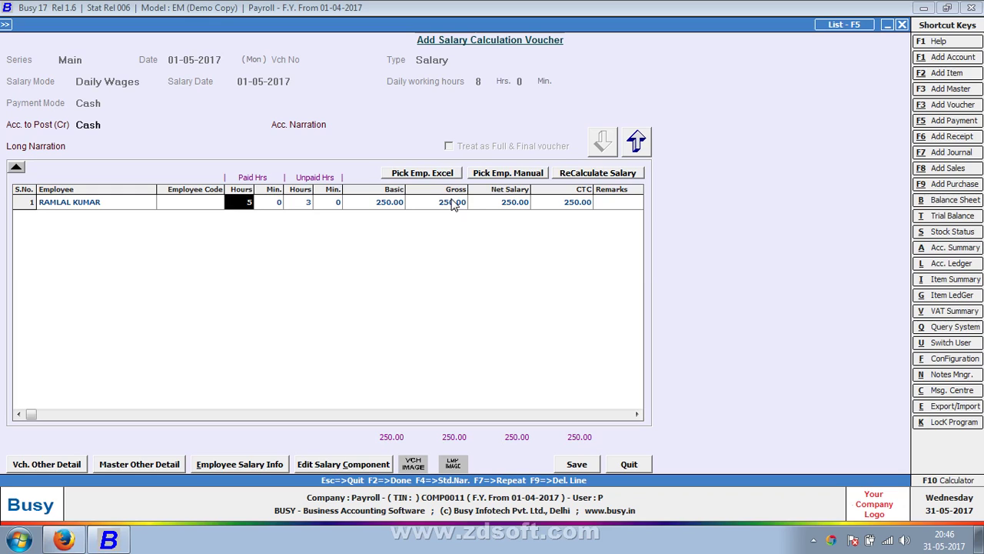
pyautogui.write('8')
pyautogui.press('BackSpace')
pyautogui.write('11')
pyautogui.press('Return')
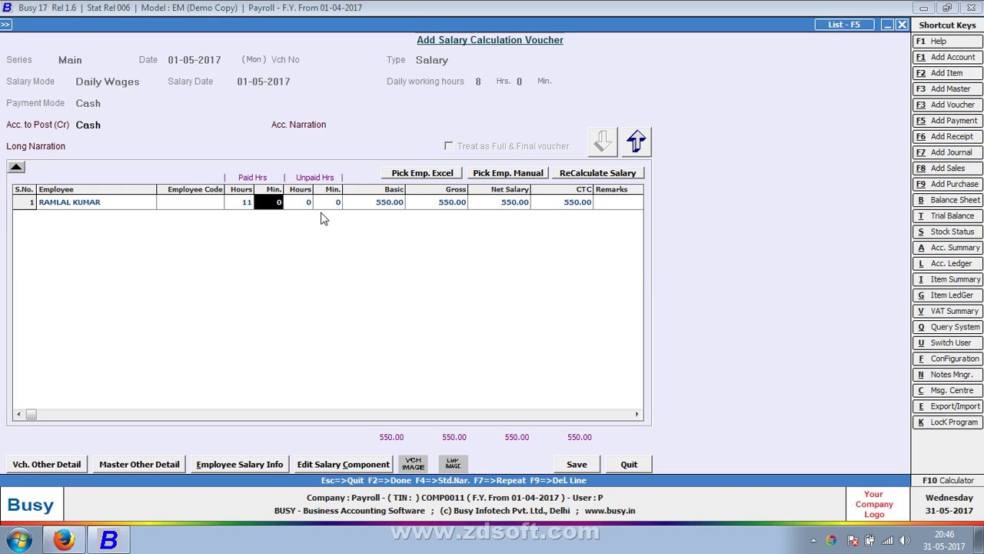
pyautogui.press('Return')
pyautogui.write('3')
pyautogui.press('Return')
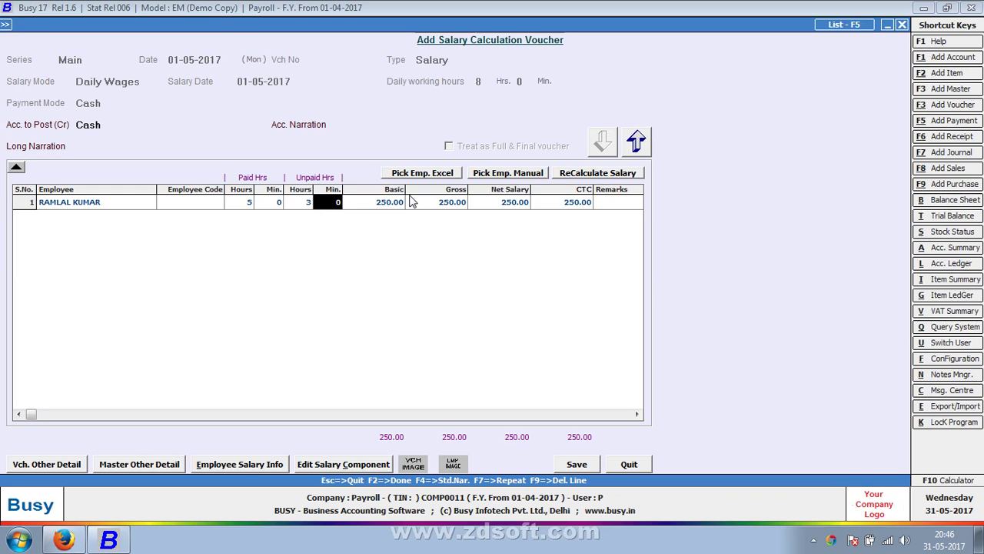
# Step: Set the employee's paid hours to 320 and save the salary calculation voucher
pyautogui.press('Left')
pyautogui.press('Left')
pyautogui.press('Left')
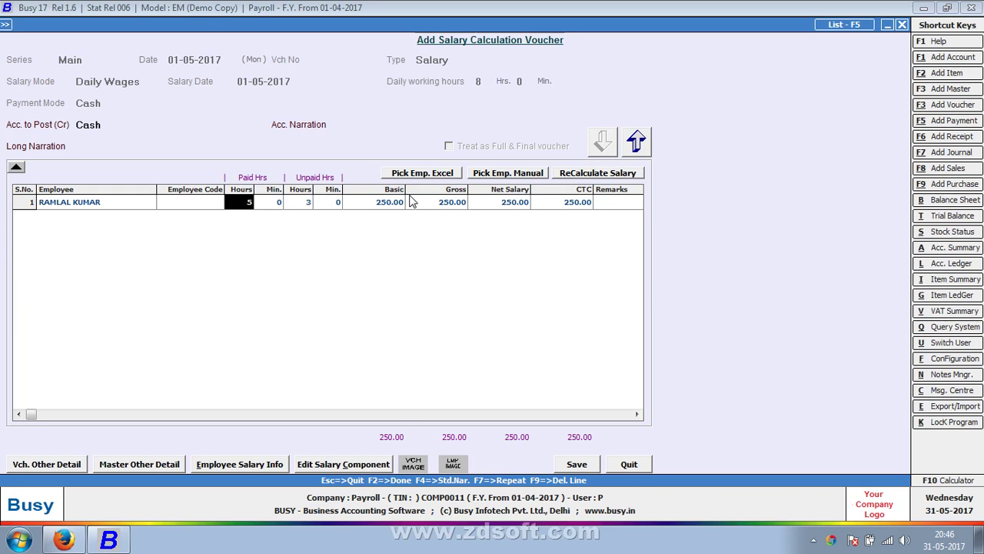
pyautogui.write('320')
pyautogui.press('Return')
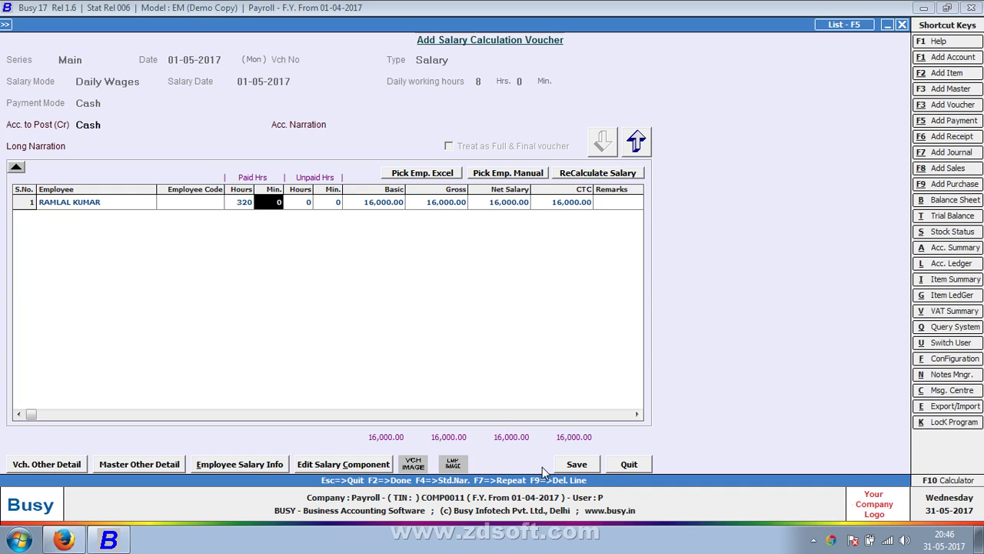
pyautogui.click(572, 467)
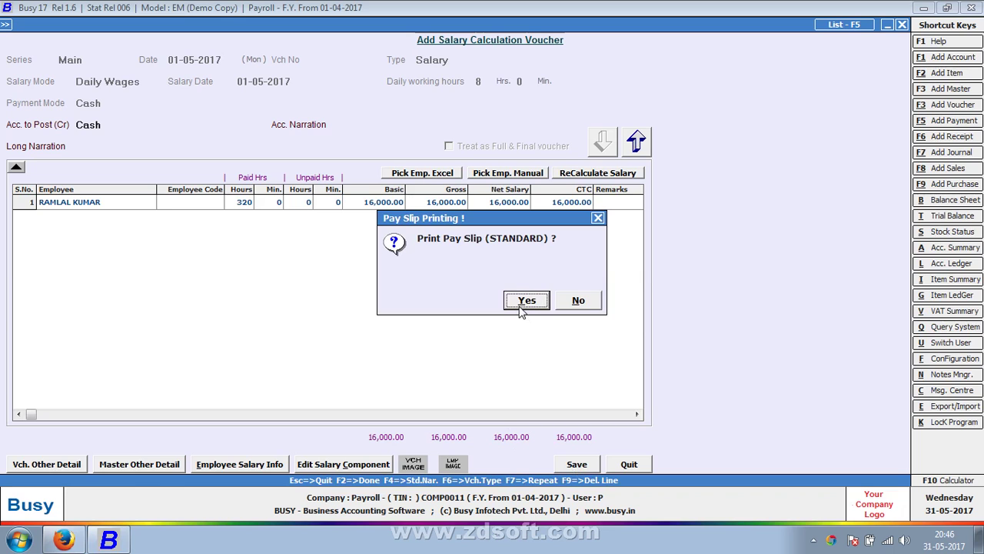
# Step: Preview the employee's pay slip in the STANDARD format, and close the preview and the pay slip printing form
pyautogui.click(527, 301)
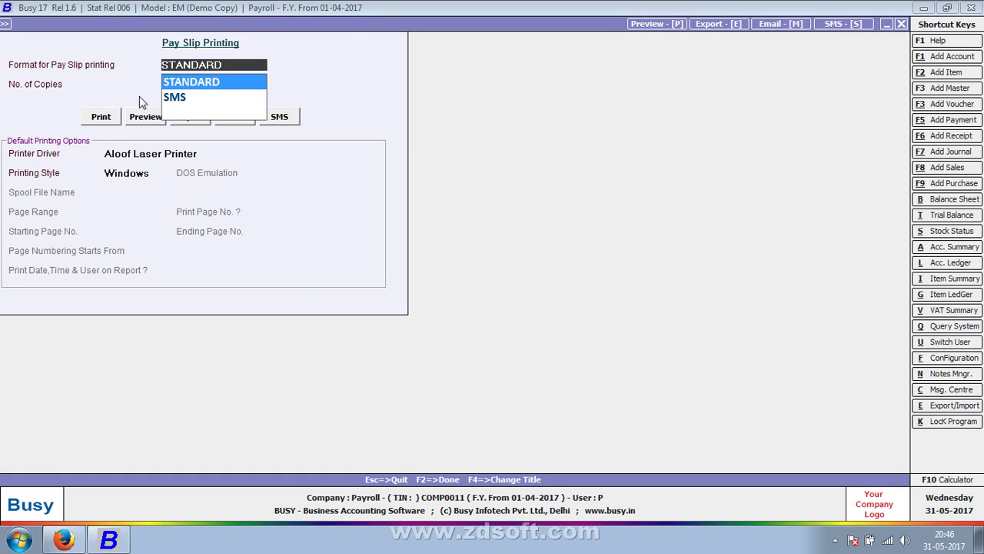
pyautogui.click(142, 116)
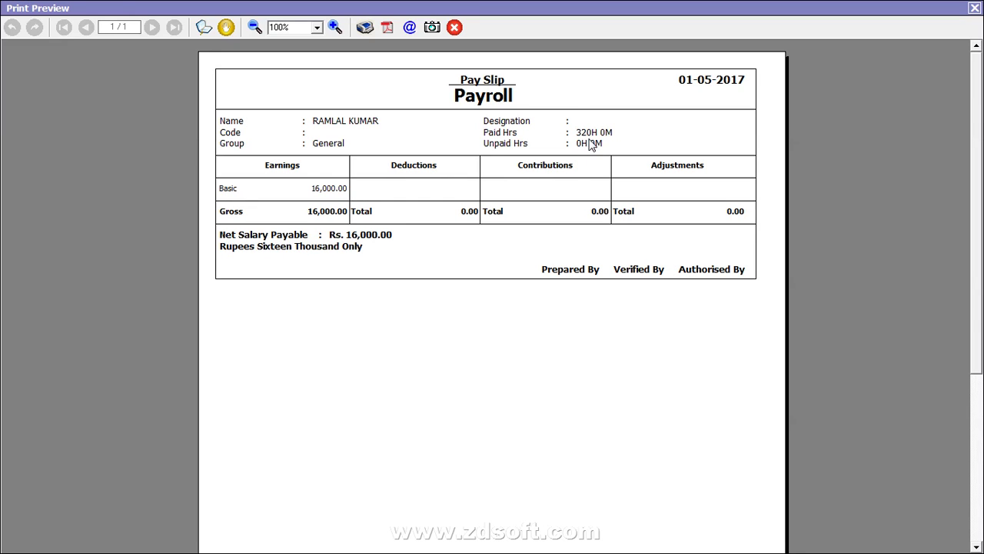
pyautogui.press('Escape')
pyautogui.press('Escape')
pyautogui.press('Escape')
pyautogui.press('Up')
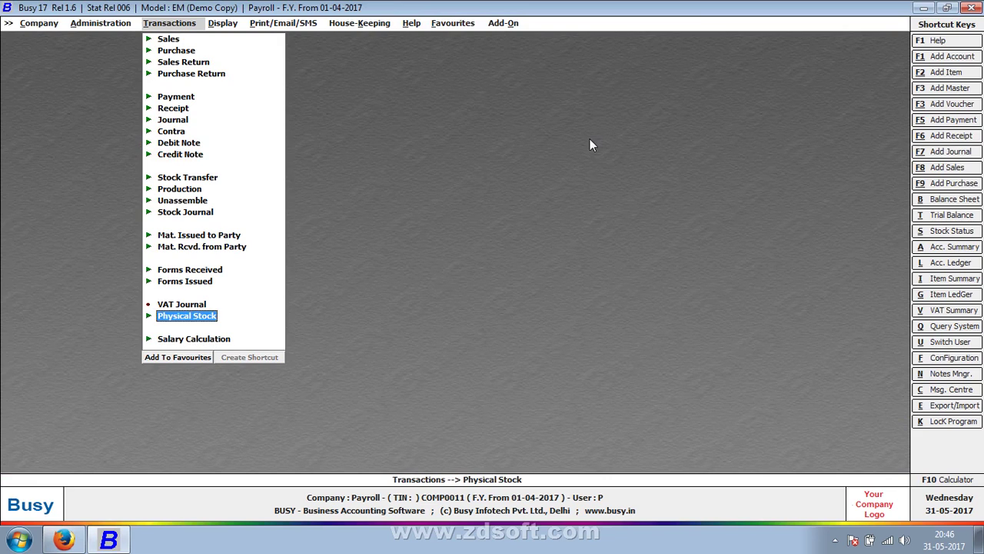
pyautogui.press('Up')
pyautogui.press('Up')
pyautogui.press('Up')
pyautogui.press('Up')
pyautogui.press('Up')
pyautogui.press('Up')
pyautogui.press('Up')
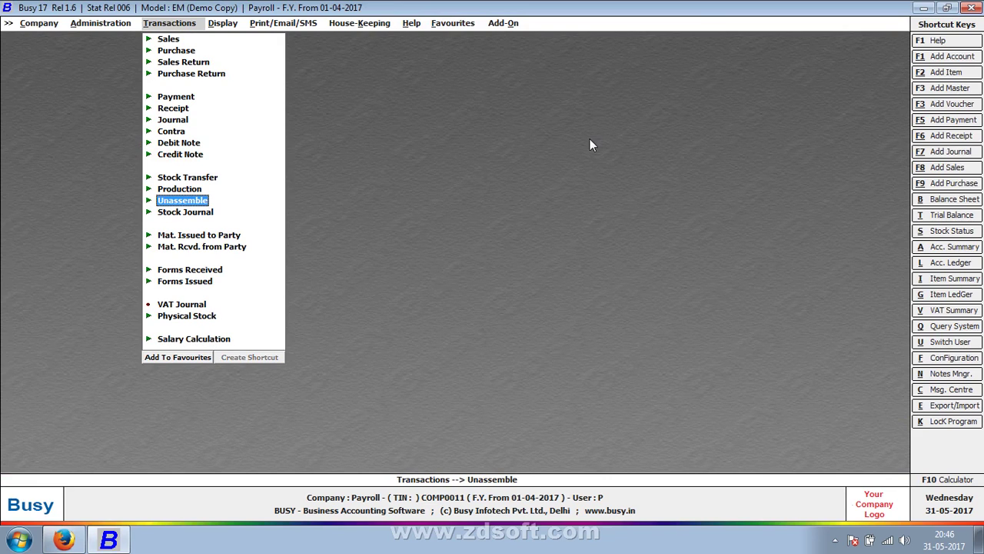
# Step: Display the employee's account ledger from 01-04-2017 to 01-05-2017, check the salary posting, and close the ledger
pyautogui.write('l')
pyautogui.write('RAM')
pyautogui.press('Return')
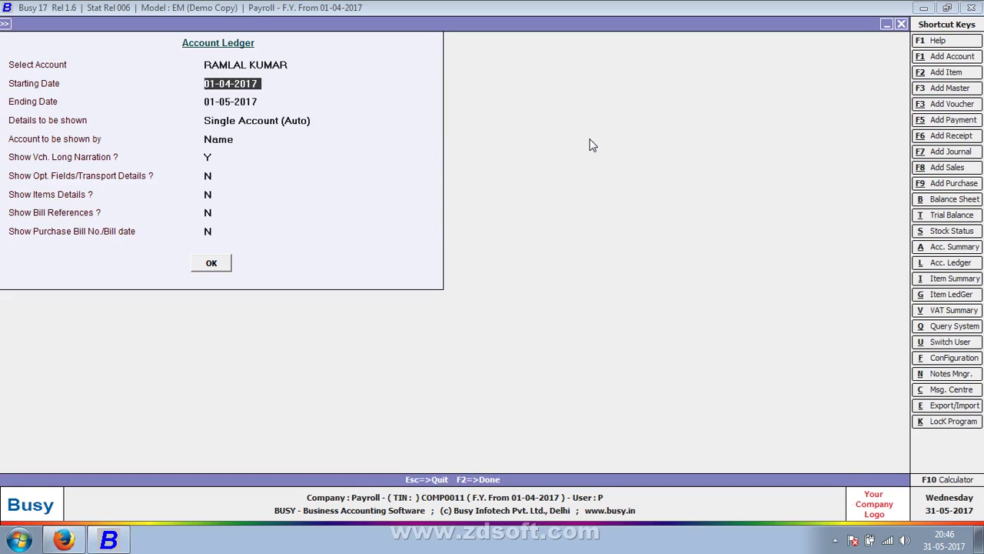
pyautogui.press('F2')
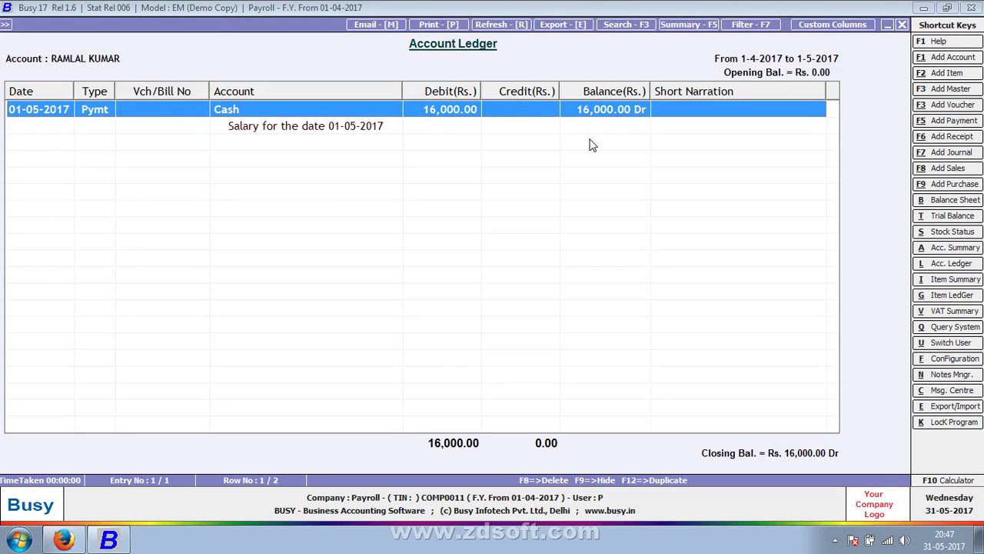
pyautogui.press('Escape')
pyautogui.press('Escape')
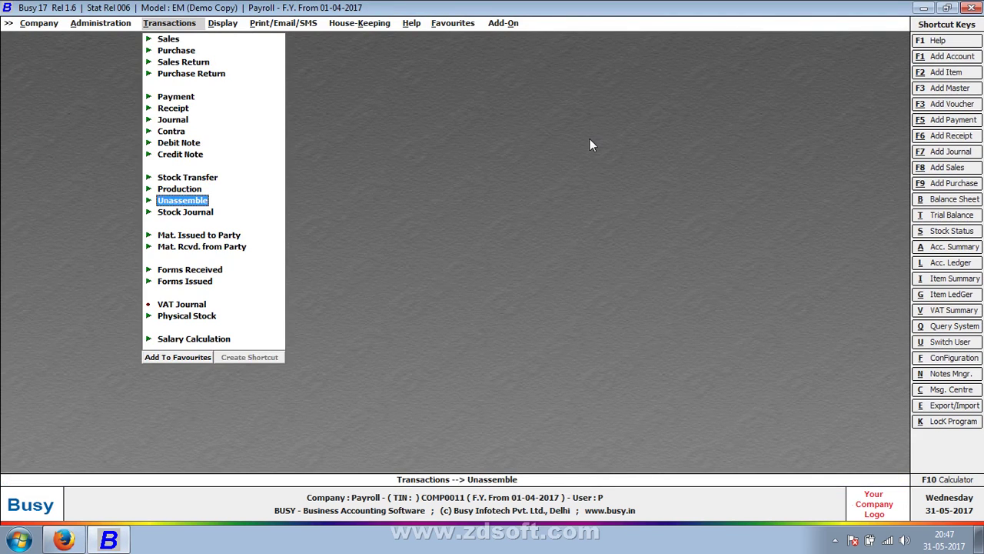
# Step: List the payment vouchers of the Main series and select the employee's salary payment entry
pyautogui.press('Up')
pyautogui.press('Up')
pyautogui.press('Up')
pyautogui.press('Up')
pyautogui.press('Up')
pyautogui.press('Up')
pyautogui.press('Up')
pyautogui.press('Up')
pyautogui.press('Up')
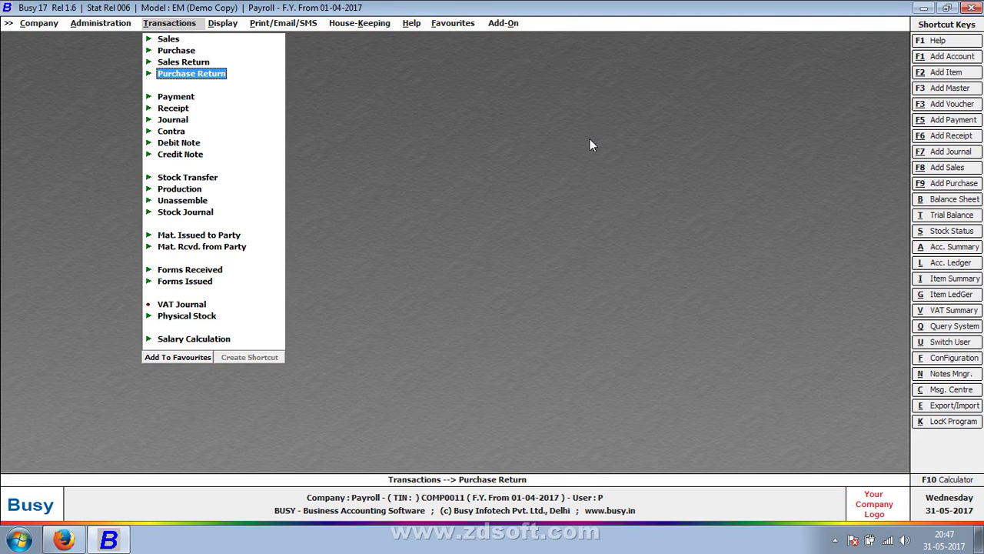
pyautogui.press('Down')
pyautogui.press('Return')
pyautogui.press('Down')
pyautogui.press('Down')
pyautogui.press('Return')
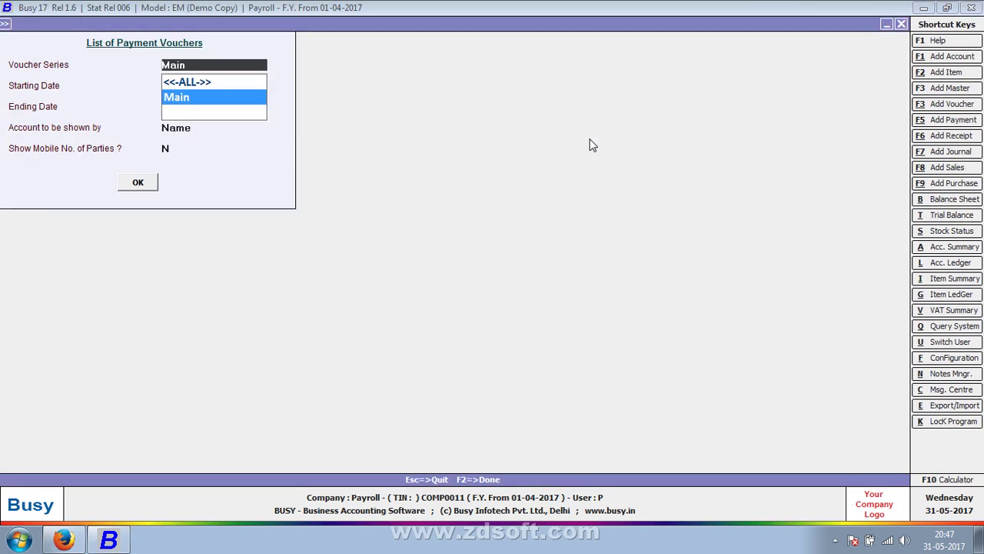
pyautogui.press('Return')
pyautogui.press('F2')
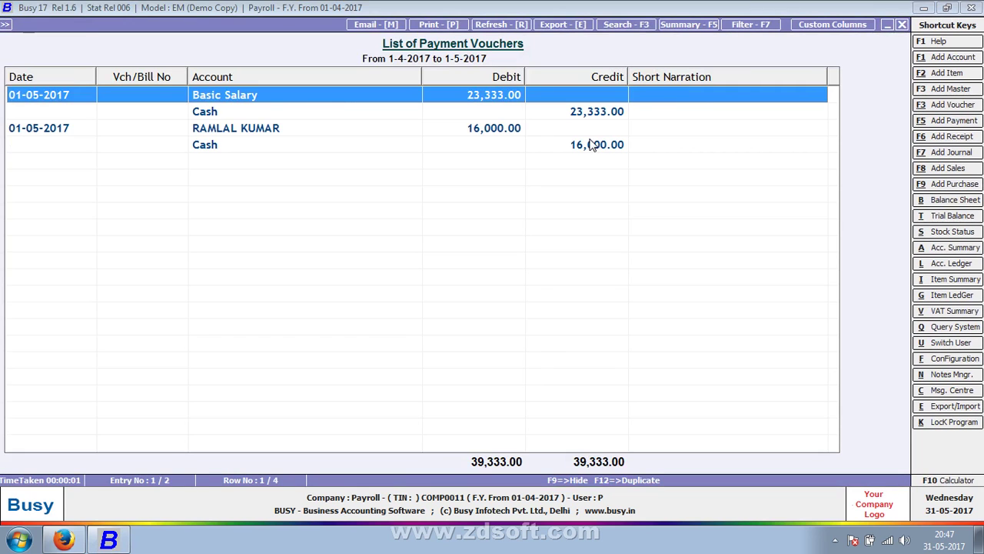
pyautogui.press('Down')
pyautogui.press('Down')
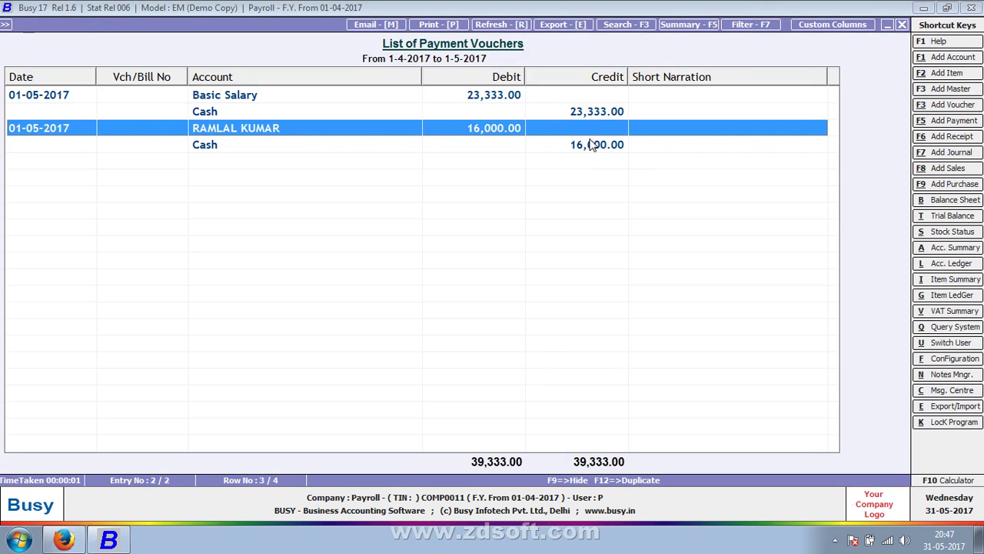
# Step: Check the accounting options in the payroll configuration under Enterprise Features, save it, and return to the main menu
pyautogui.hotkey('alt', 'f')
pyautogui.press('Return')
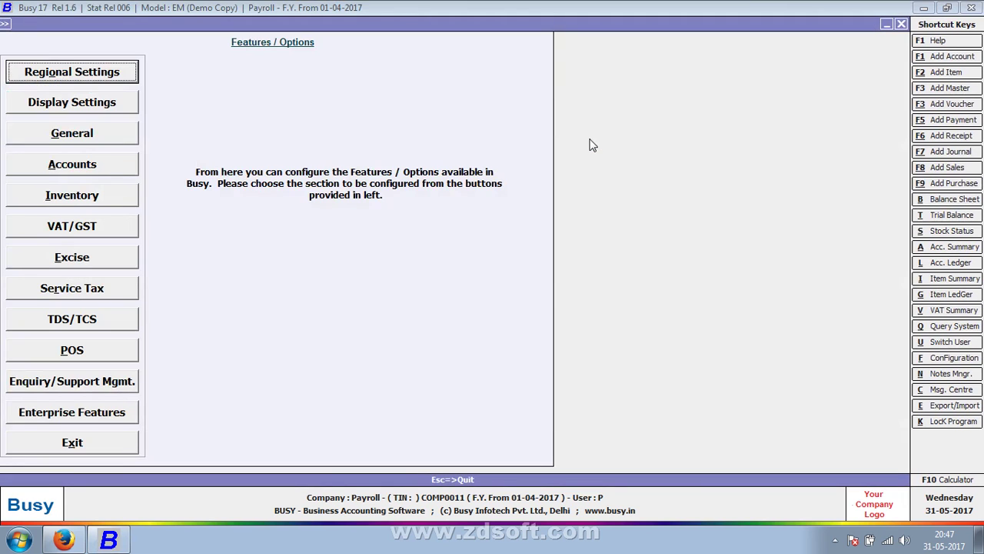
pyautogui.press('Down')
pyautogui.press('Down')
pyautogui.press('Down')
pyautogui.press('Down')
pyautogui.press('Down')
pyautogui.press('Down')
pyautogui.press('Down')
pyautogui.press('Down')
pyautogui.press('Down')
pyautogui.press('Down')
pyautogui.press('Down')
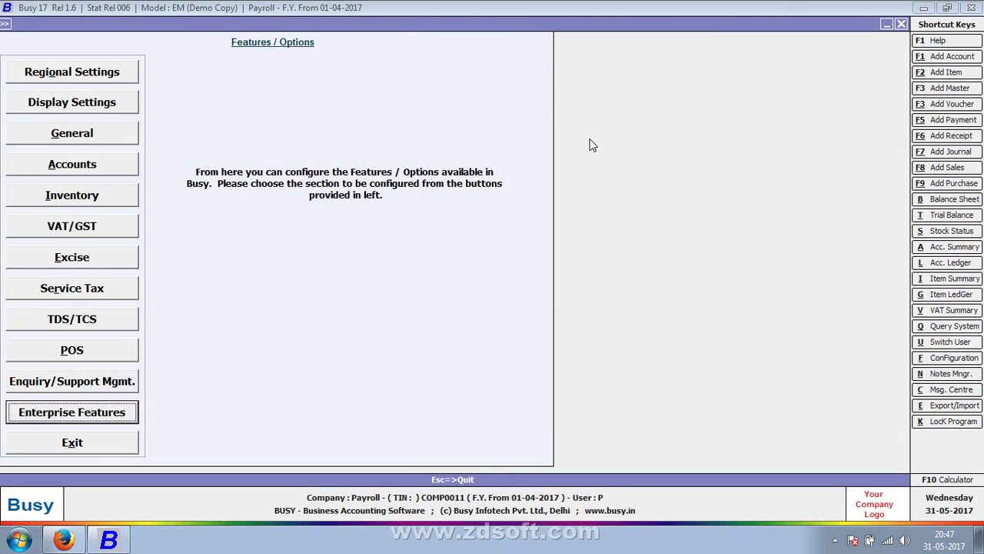
pyautogui.press('Return')
pyautogui.click(569, 245)
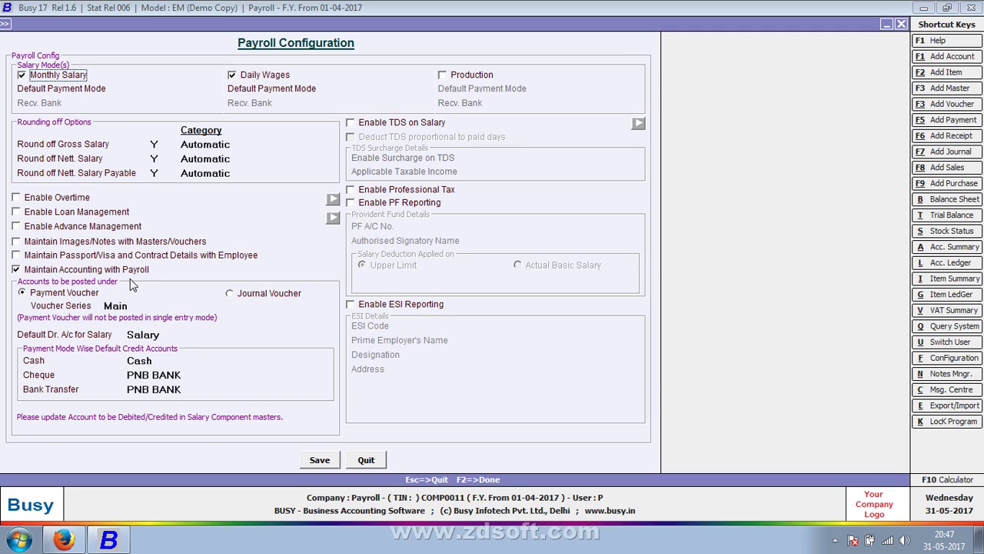
pyautogui.click(326, 460)
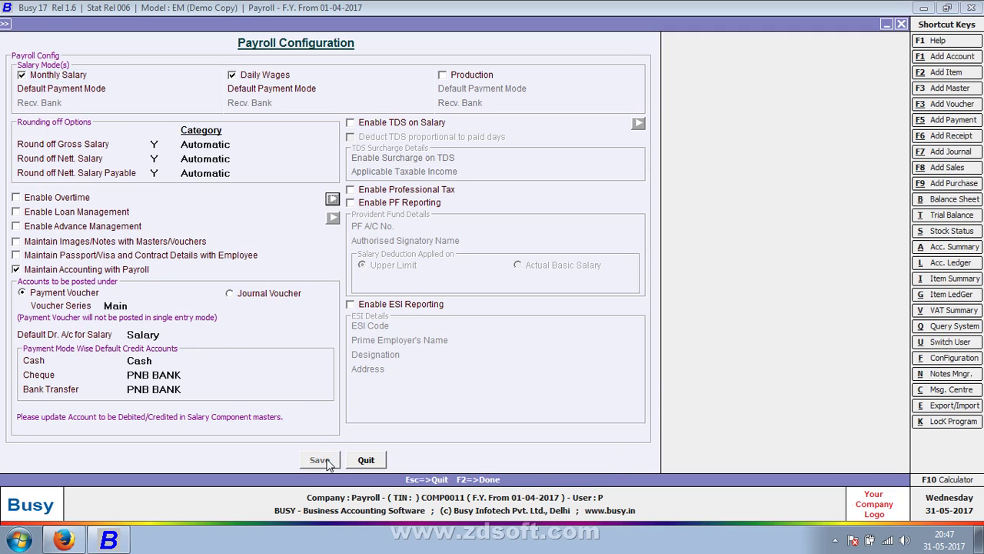
pyautogui.press('Escape')
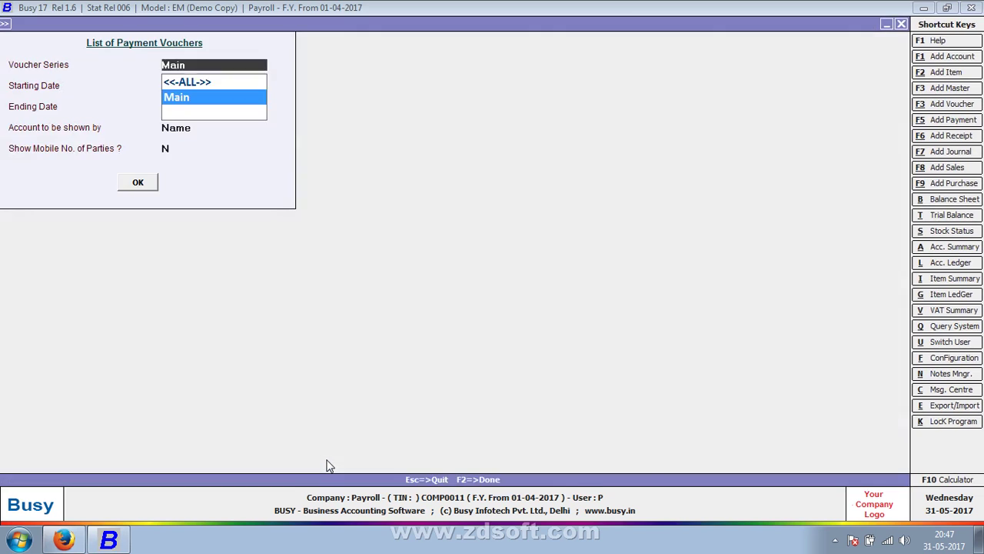
pyautogui.press('Escape')
pyautogui.press('Escape')
# Step: Open the Salary Register among the standard payroll registers of the payroll reports
pyautogui.press('Return')
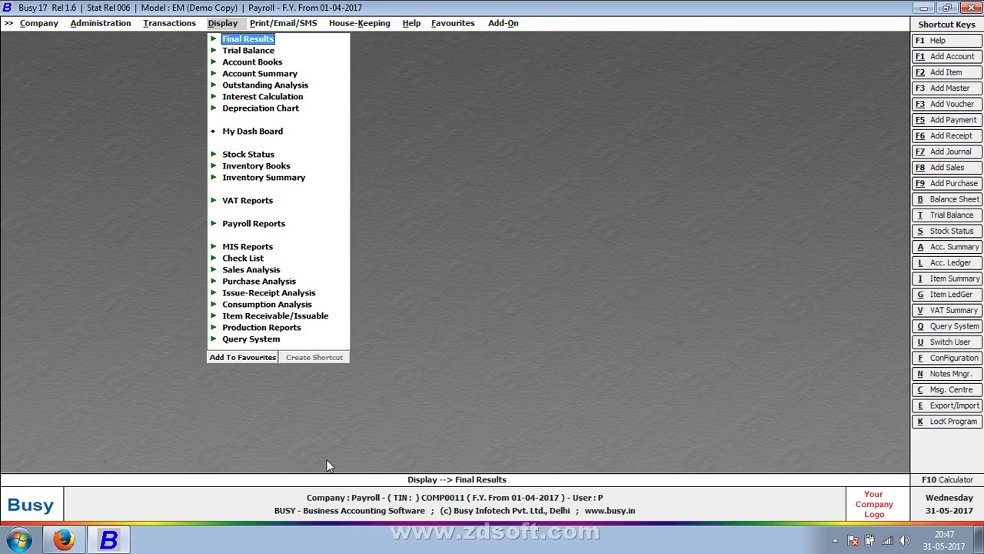
pyautogui.press('Down')
pyautogui.press('Down')
pyautogui.press('Down')
pyautogui.press('Down')
pyautogui.press('Down')
pyautogui.press('Down')
pyautogui.press('Down')
pyautogui.press('Down')
pyautogui.press('Down')
pyautogui.press('Down')
pyautogui.press('Down')
pyautogui.press('Down')
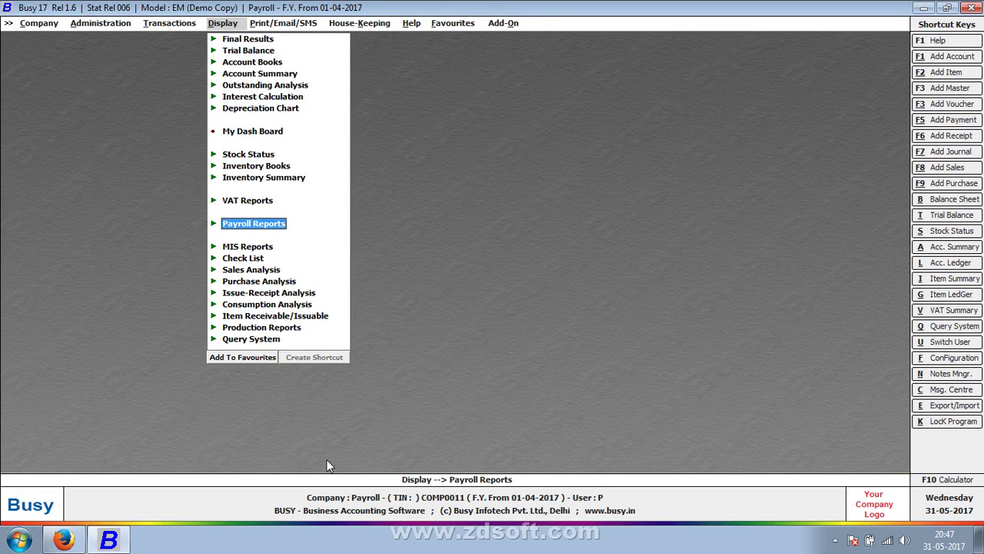
pyautogui.press('Return')
pyautogui.press('Return')
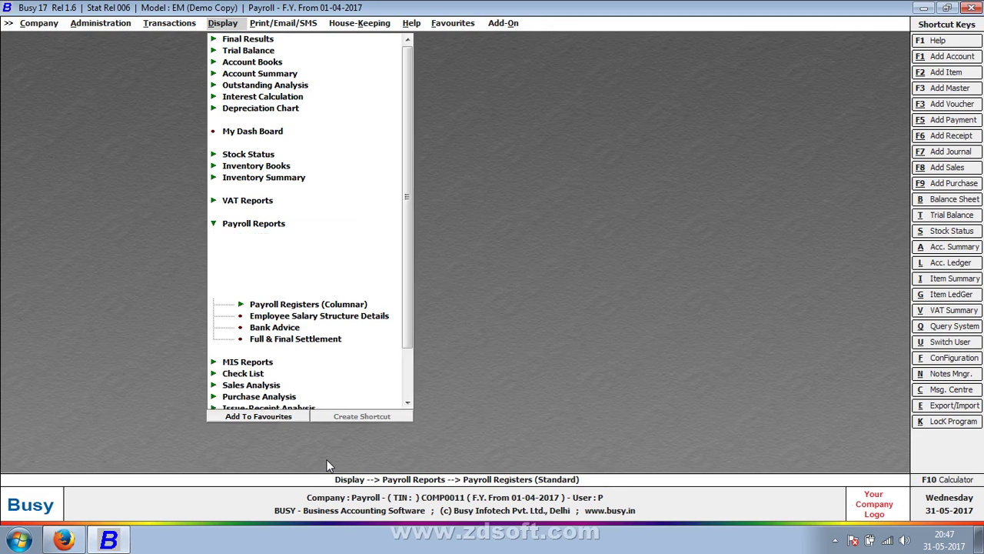
pyautogui.press('Return')
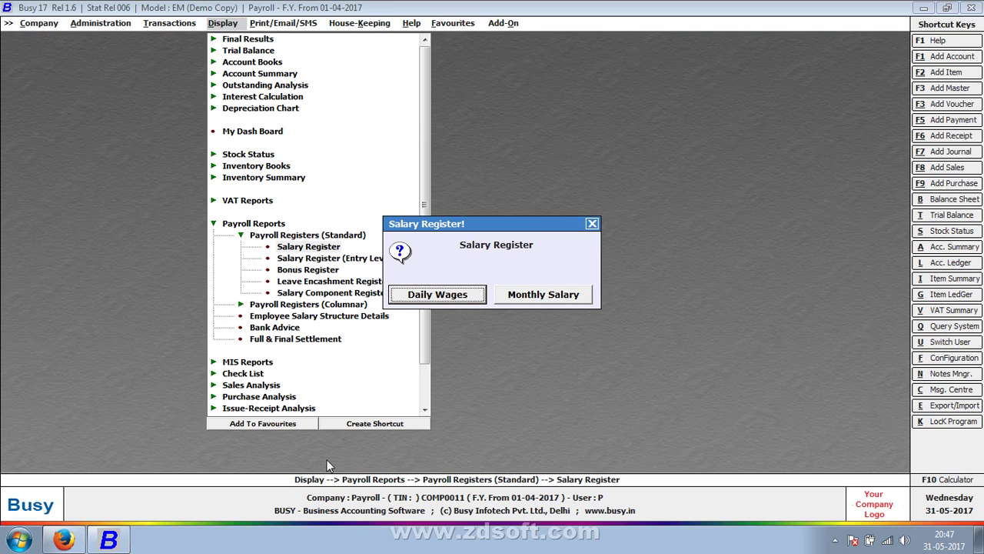
# Step: Generate the Daily Wages salary register for the one employee across all voucher series
pyautogui.press('Return')
pyautogui.press('Return')
pyautogui.press('Return')
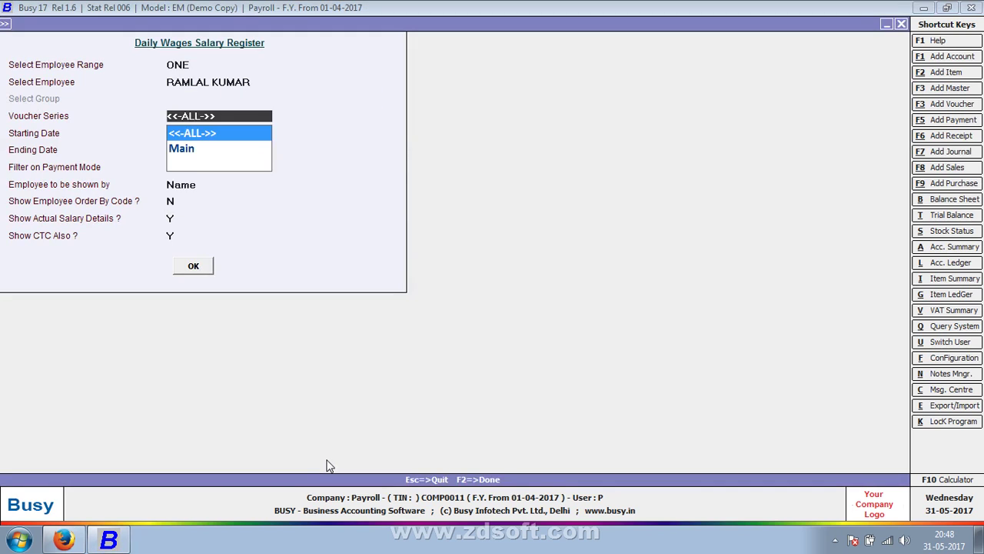
pyautogui.press('F2')
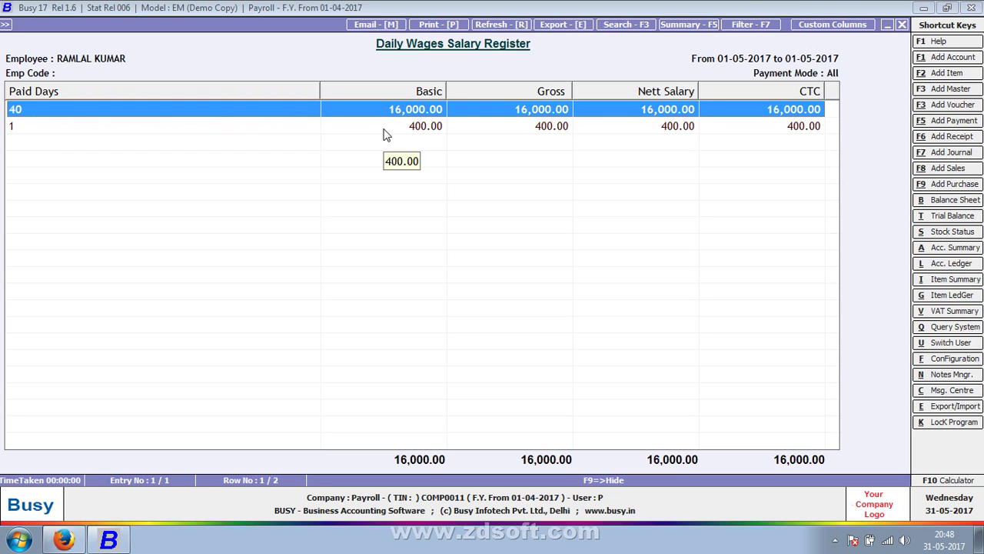
# Step: Close the Daily Wages salary register and its report options, and bring up the add option for payment transactions
pyautogui.press('Escape')
pyautogui.press('Escape')
pyautogui.press('Escape')
pyautogui.press('Escape')
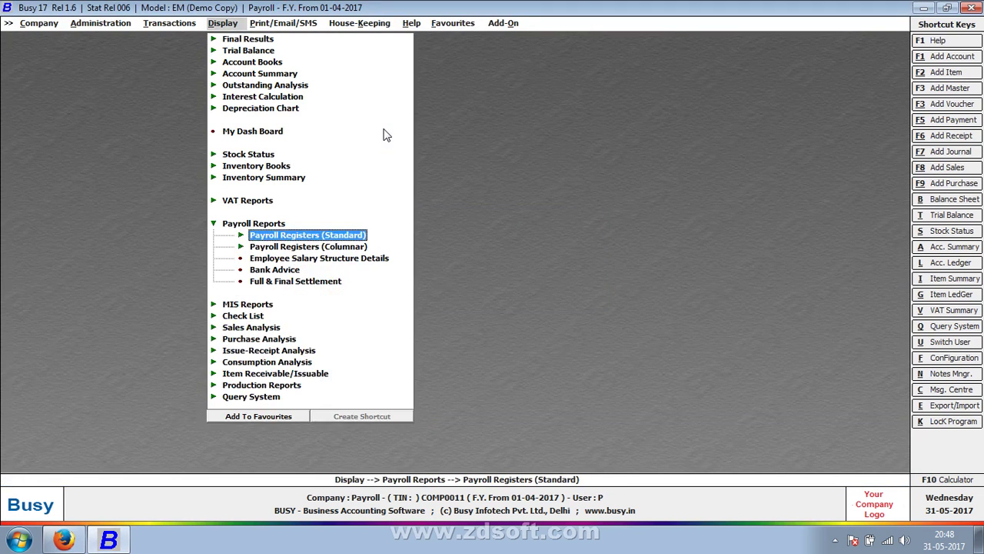
pyautogui.press('F5')
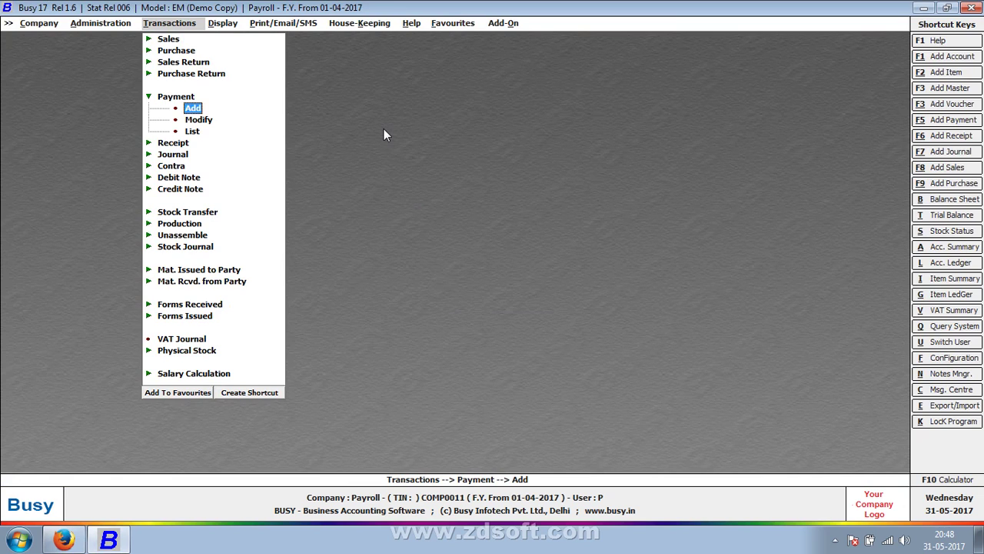
# Step: Show the Windows desktop and refresh it
pyautogui.rightClick(397, 548)
pyautogui.click(470, 484)
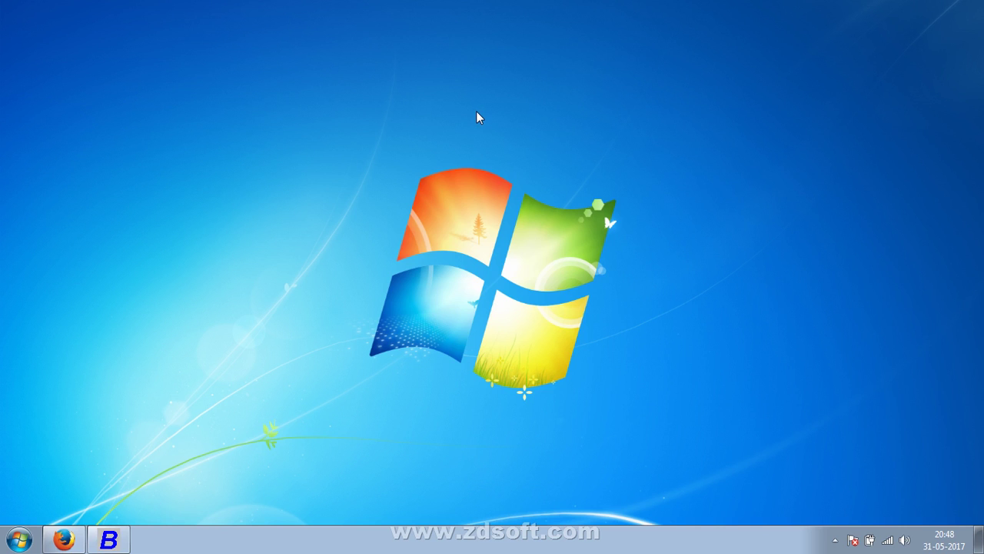
pyautogui.rightClick(515, 102)
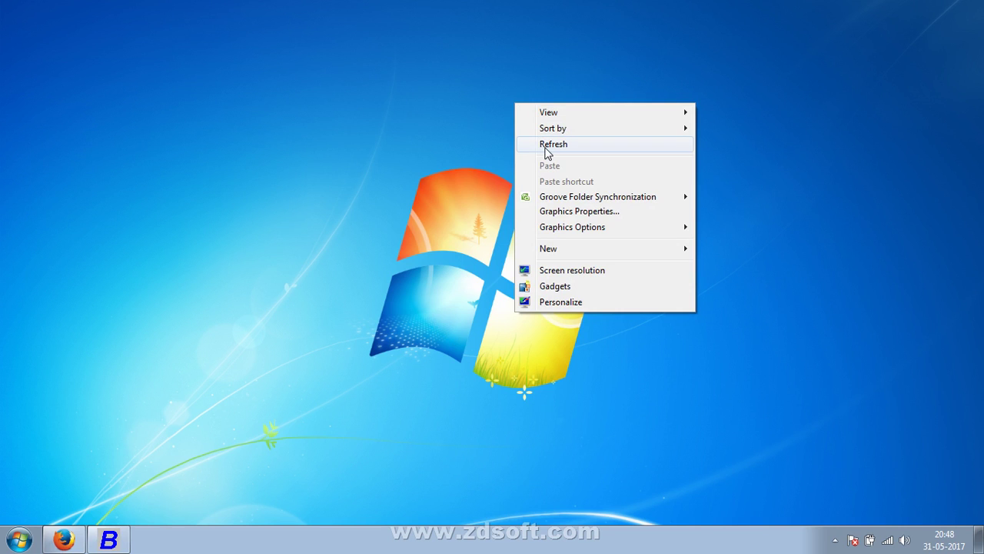
pyautogui.click(548, 146)
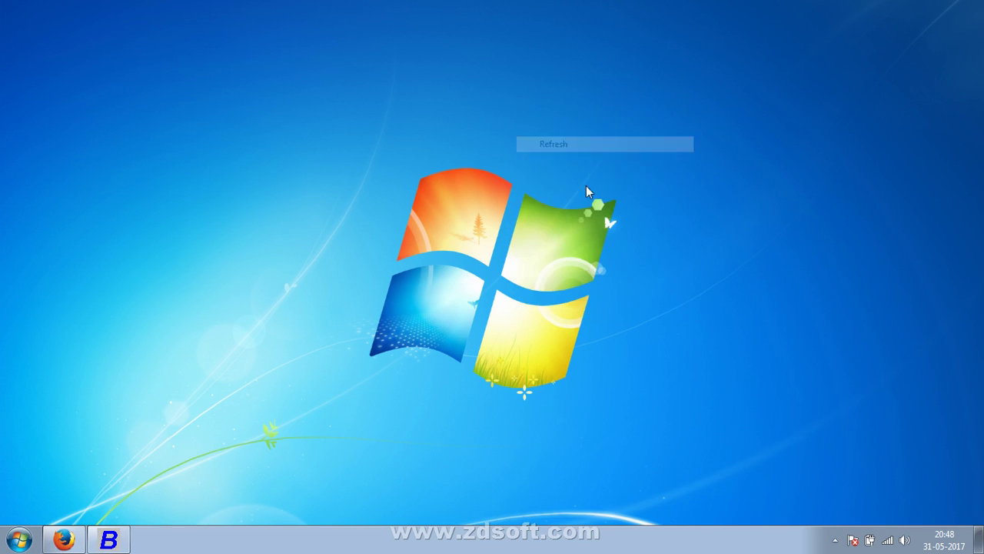
pyautogui.click(835, 540)
pyautogui.click(834, 476)
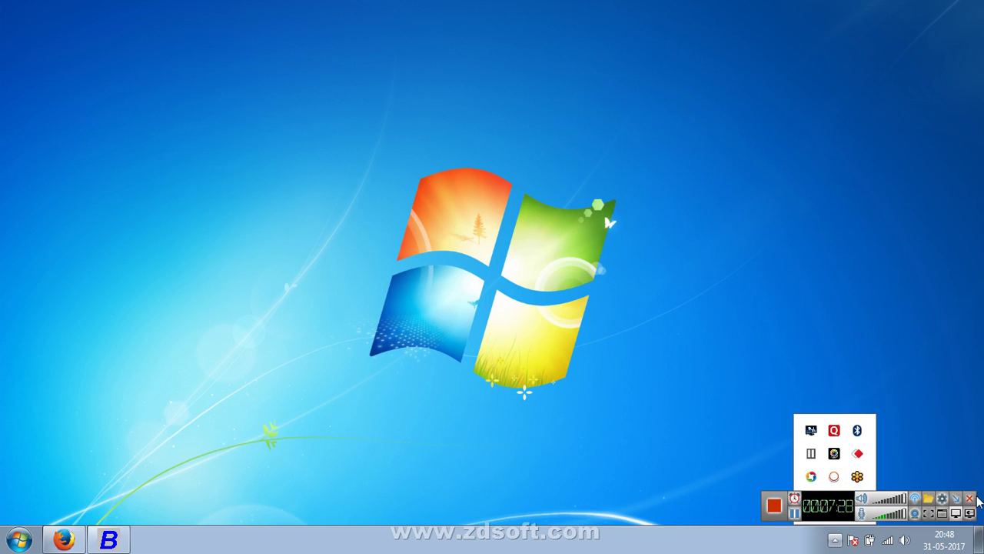